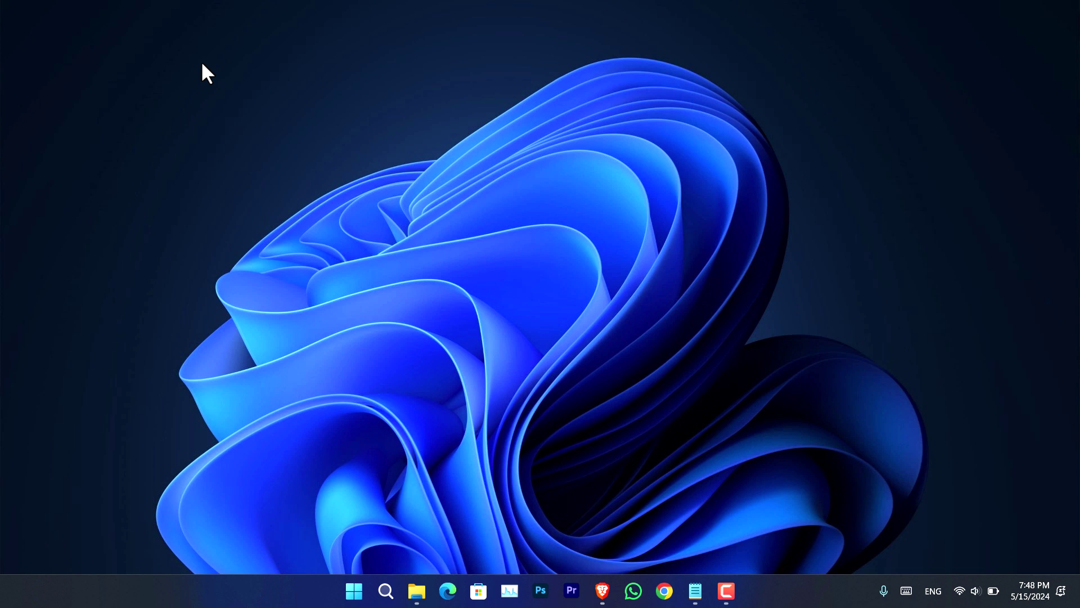
- Open Disk Management and File Explorer side by side
key("super+x")
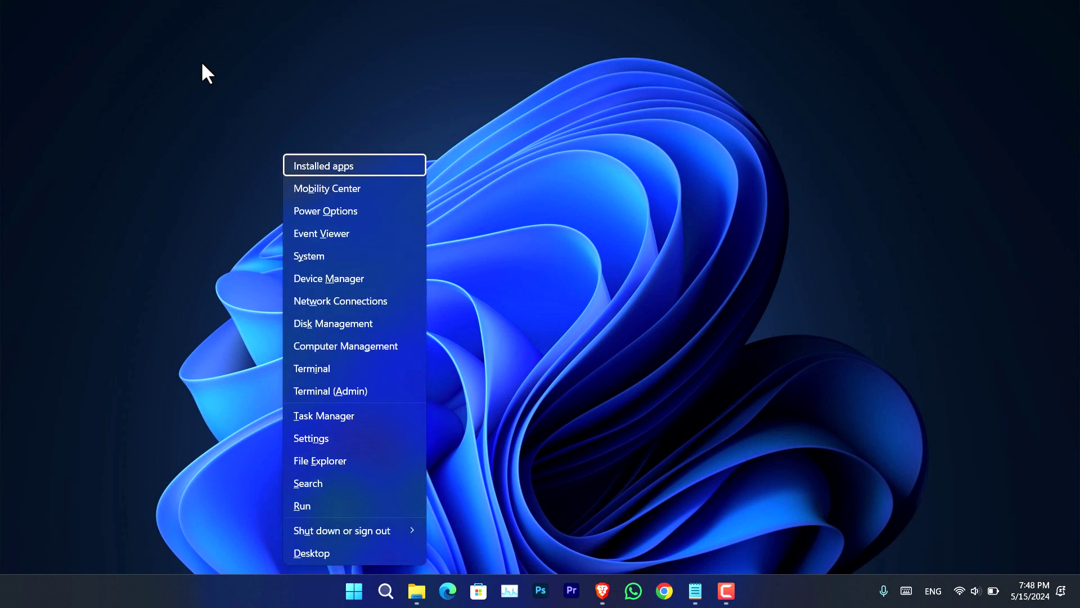
left_click(349, 324)
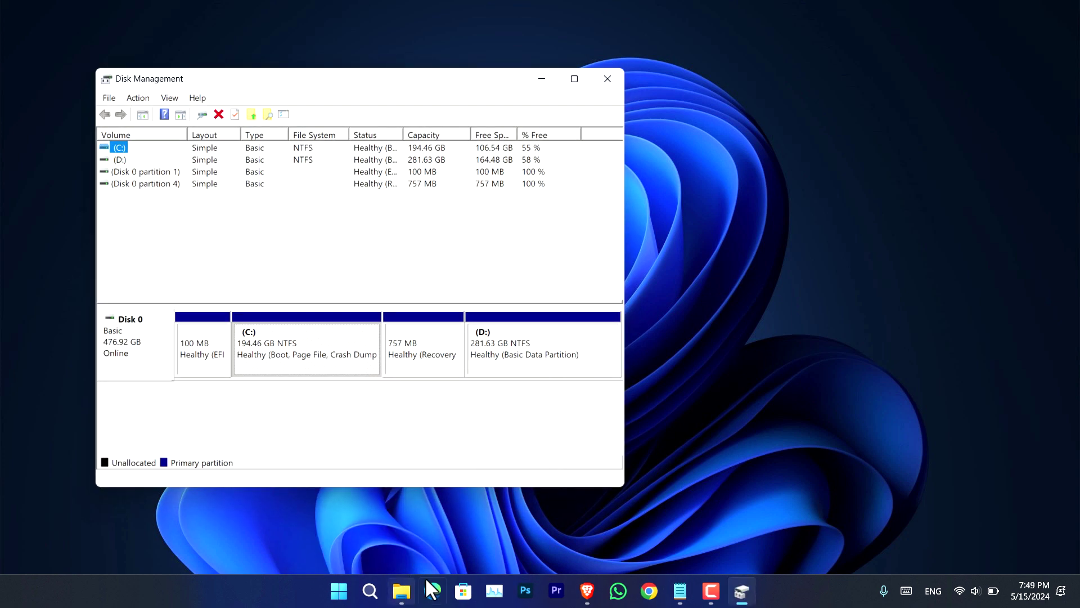
left_click(401, 591)
left_click_drag(646, 107, 885, 111)
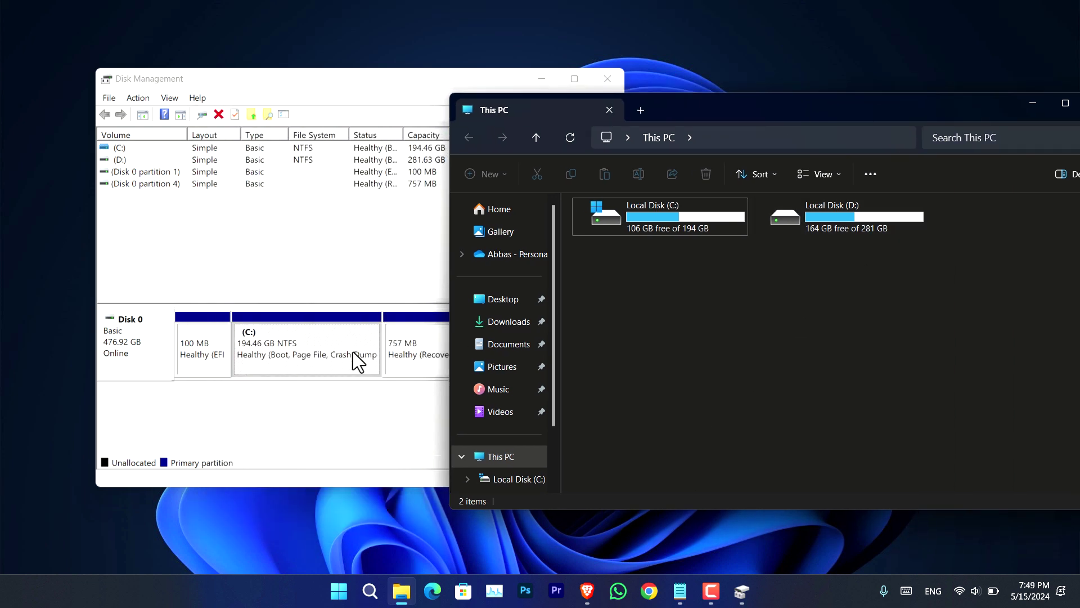
left_click(377, 403)
- Remove the D: letter from the 281.63 GB partition and check This PC no longer shows it
right_click(501, 343)
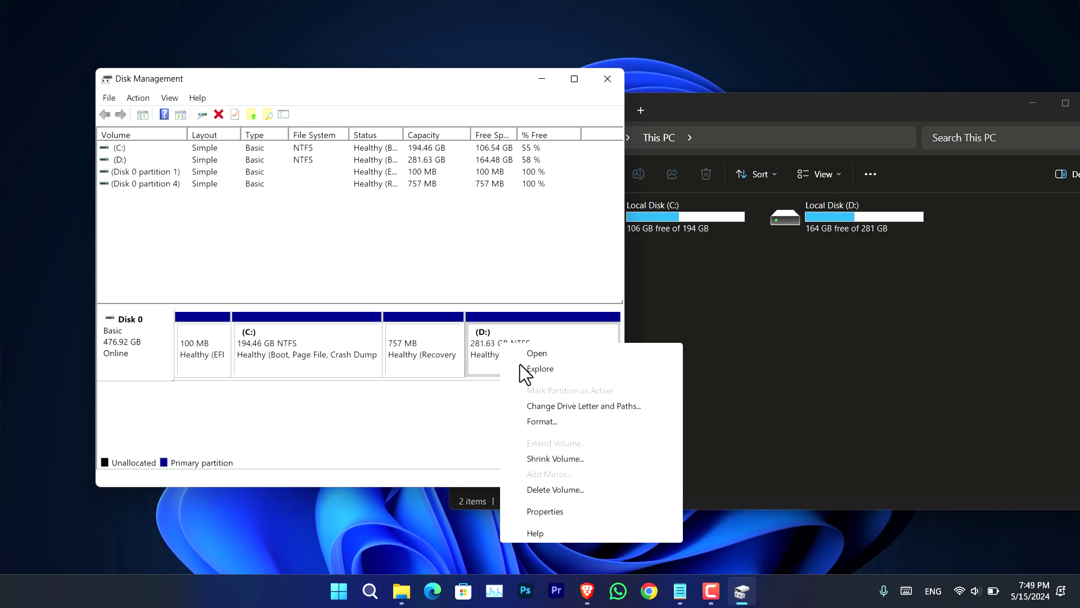
left_click(619, 406)
left_click(363, 328)
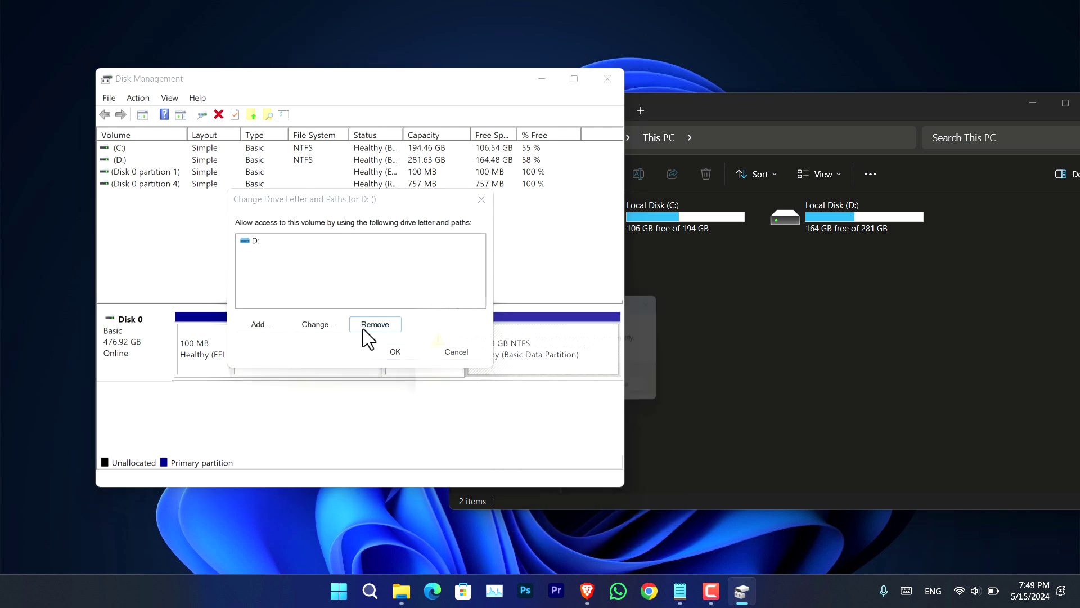
left_click(578, 394)
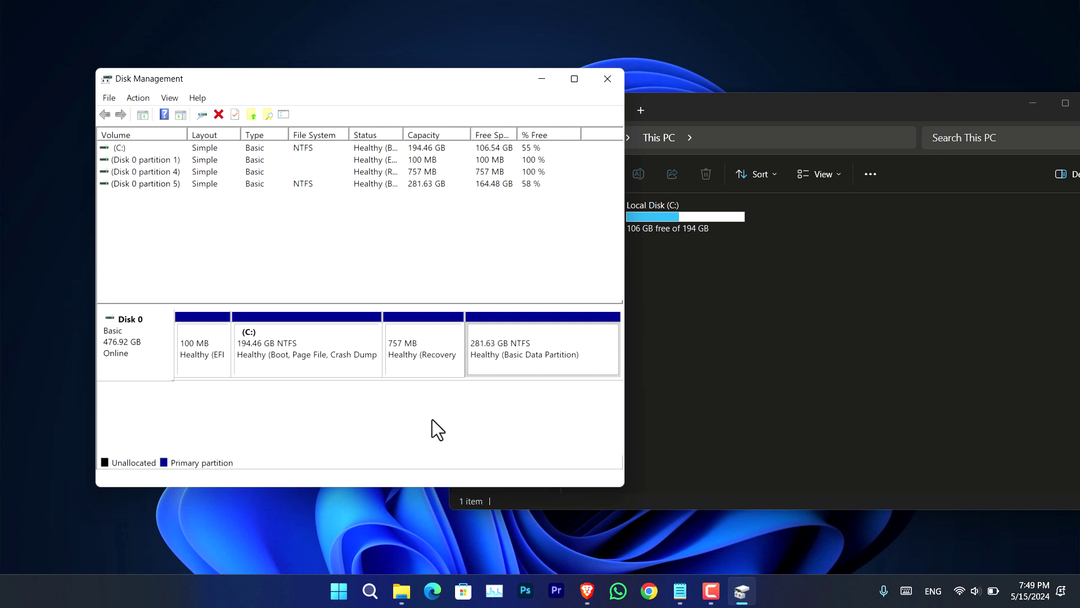
left_click(831, 339)
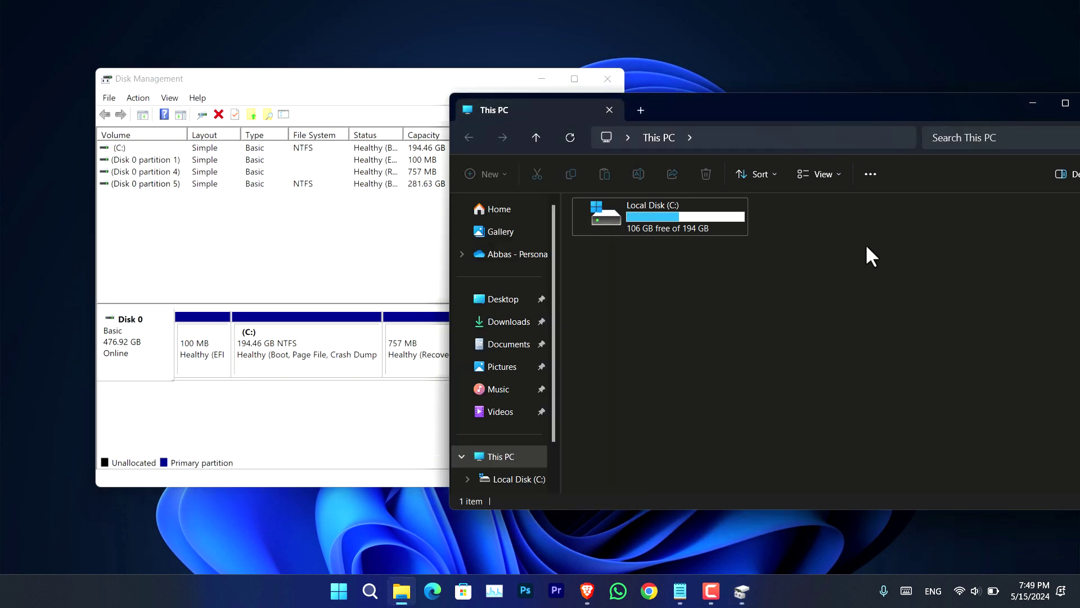
- Add drive letter D back to the unlettered 281.63 GB partition
left_click(363, 437)
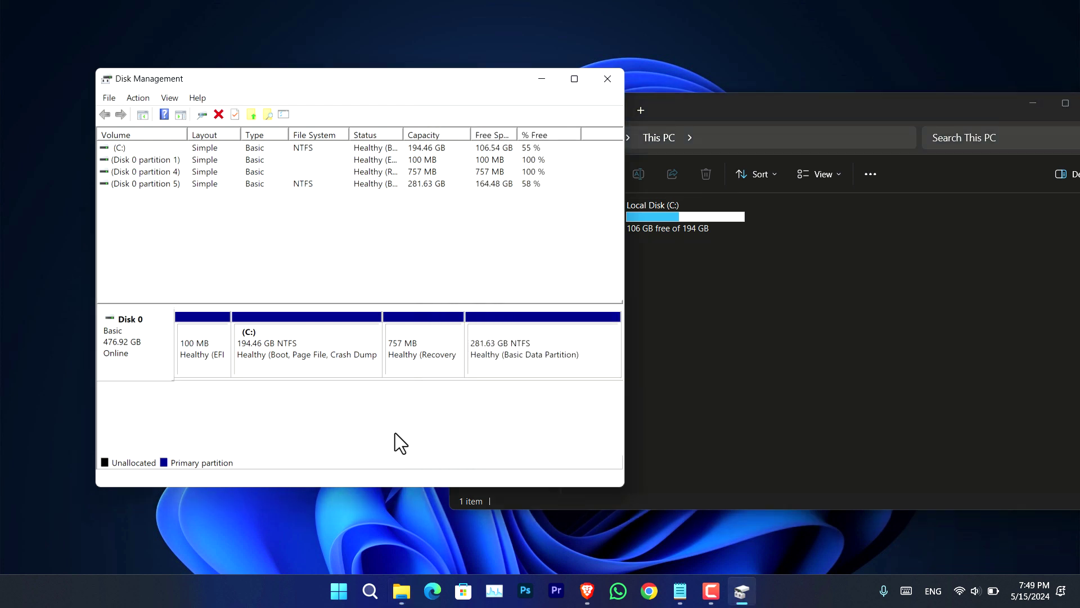
right_click(526, 341)
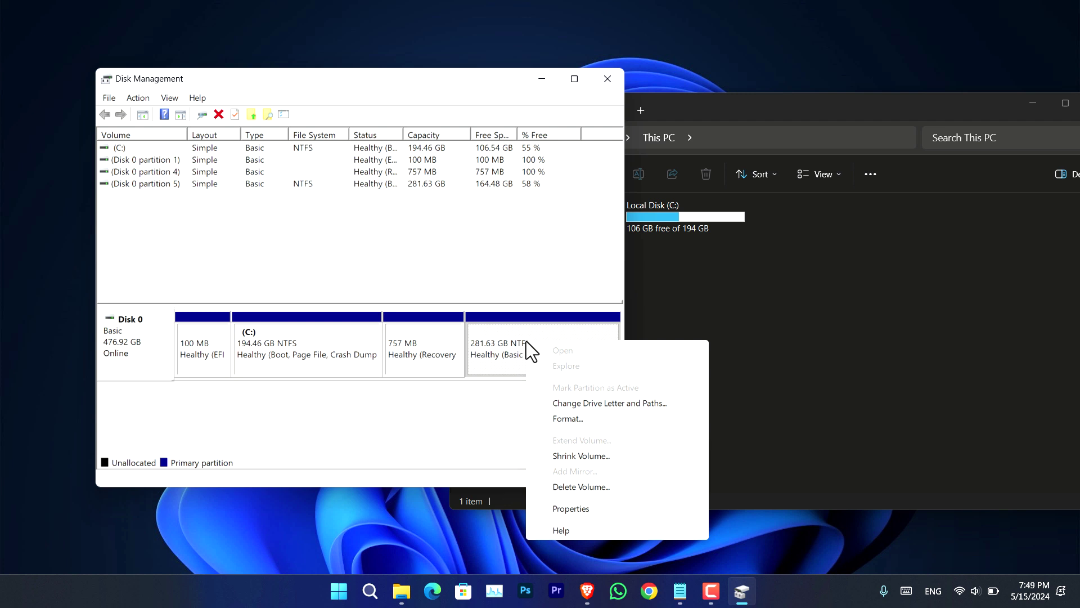
left_click(616, 404)
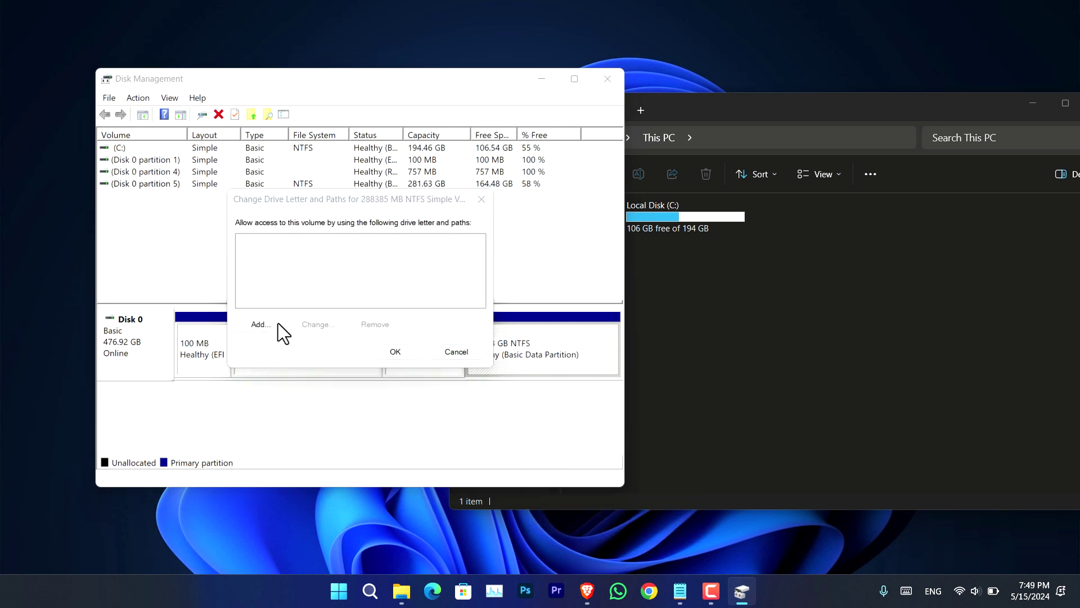
left_click(260, 324)
left_click(477, 262)
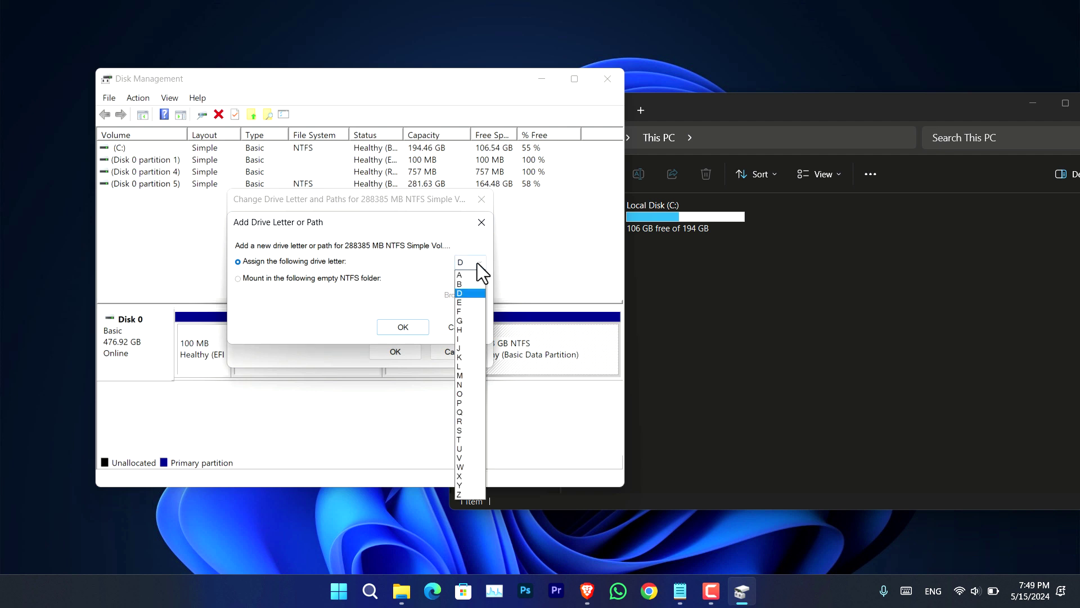
left_click(315, 316)
left_click(398, 327)
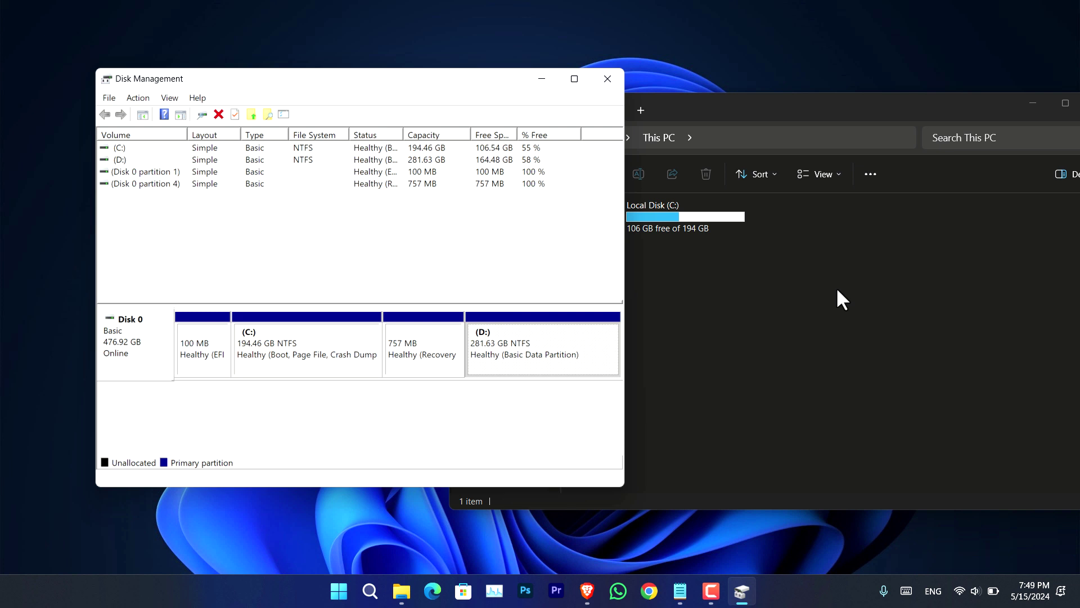
- Refresh This PC to see Local Disk (D:) return, then close Explorer and Disk Management
right_click(734, 349)
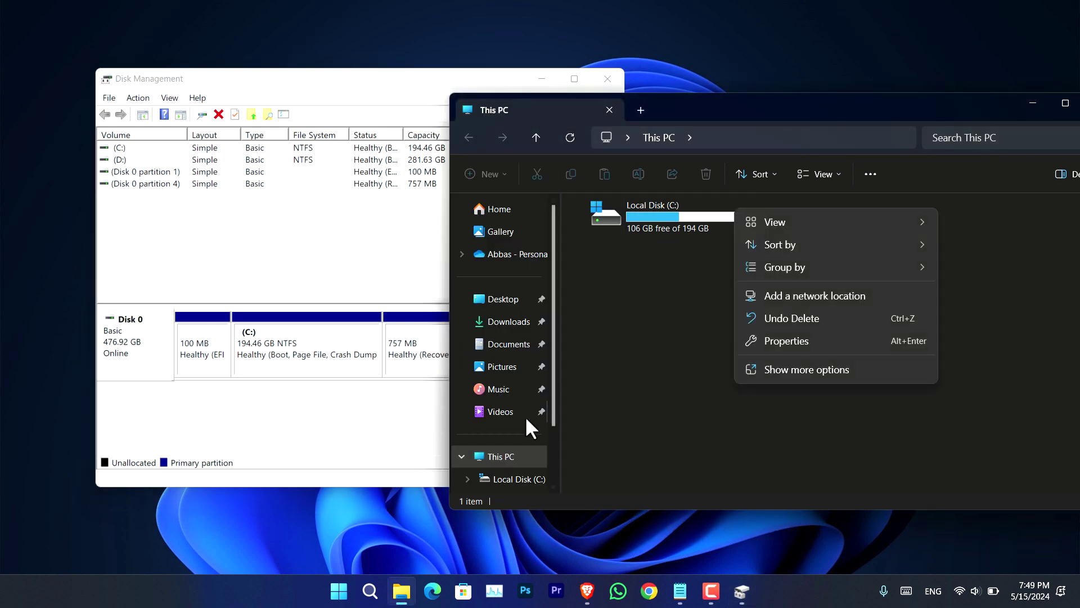
left_click(490, 465)
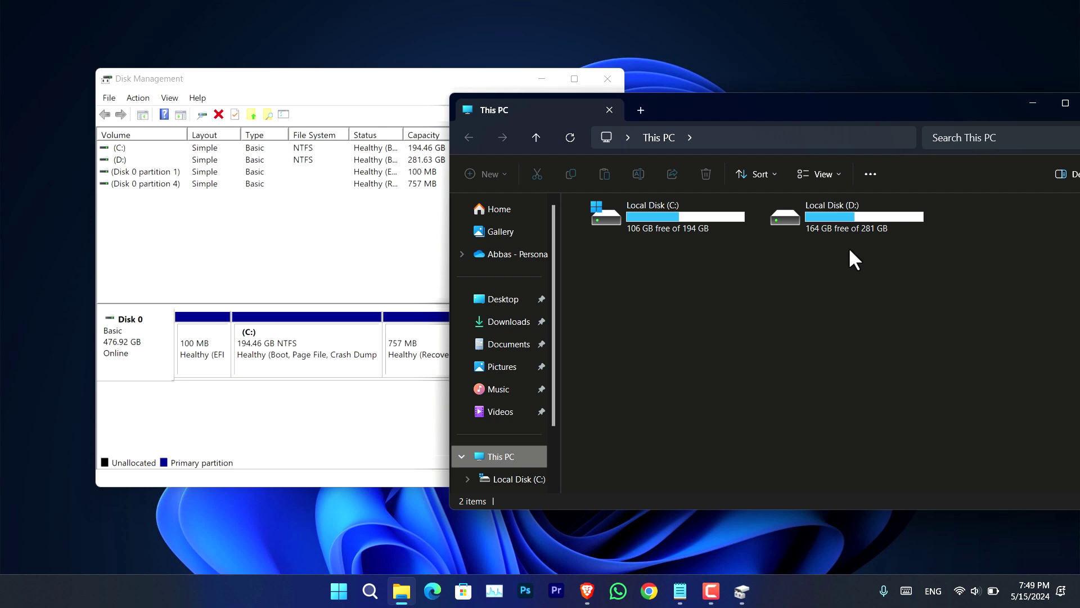
left_click_drag(978, 105, 923, 106)
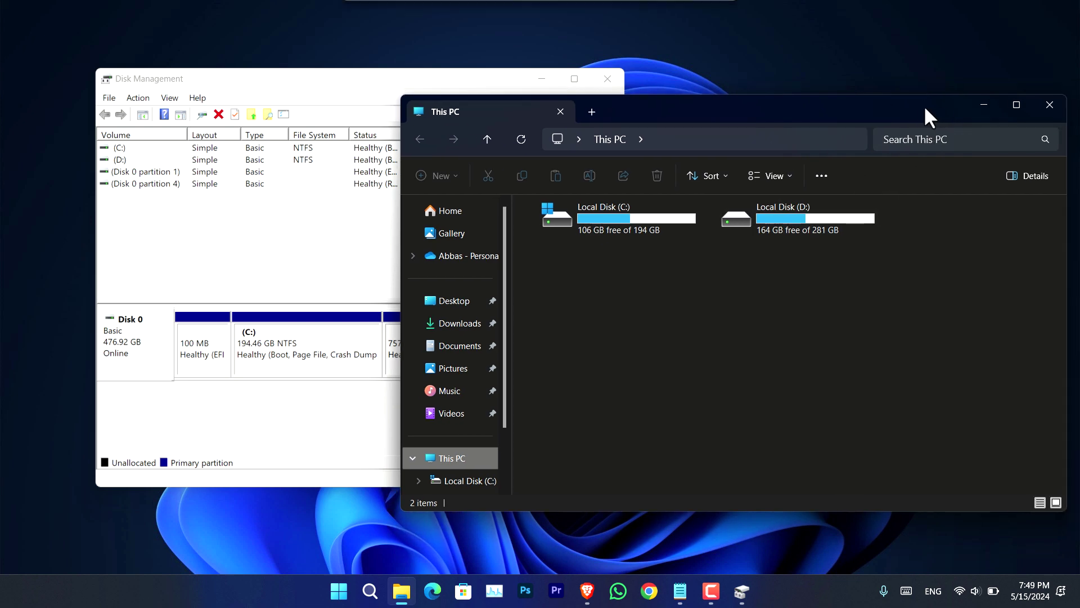
left_click(1045, 104)
left_click(607, 78)
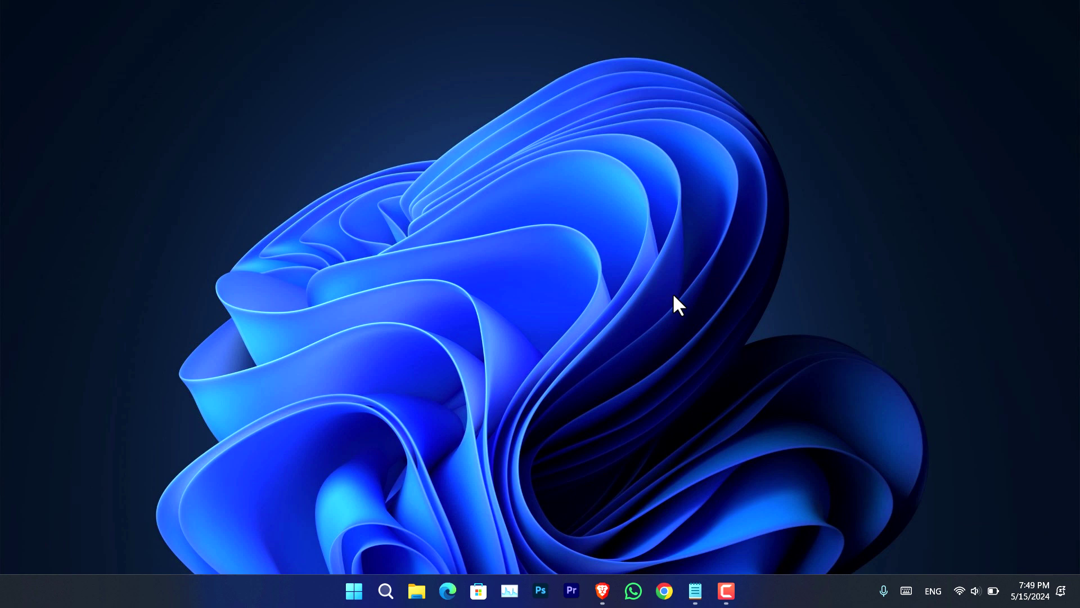
- Open Windows Settings to the System > Storage page
key("super+i")
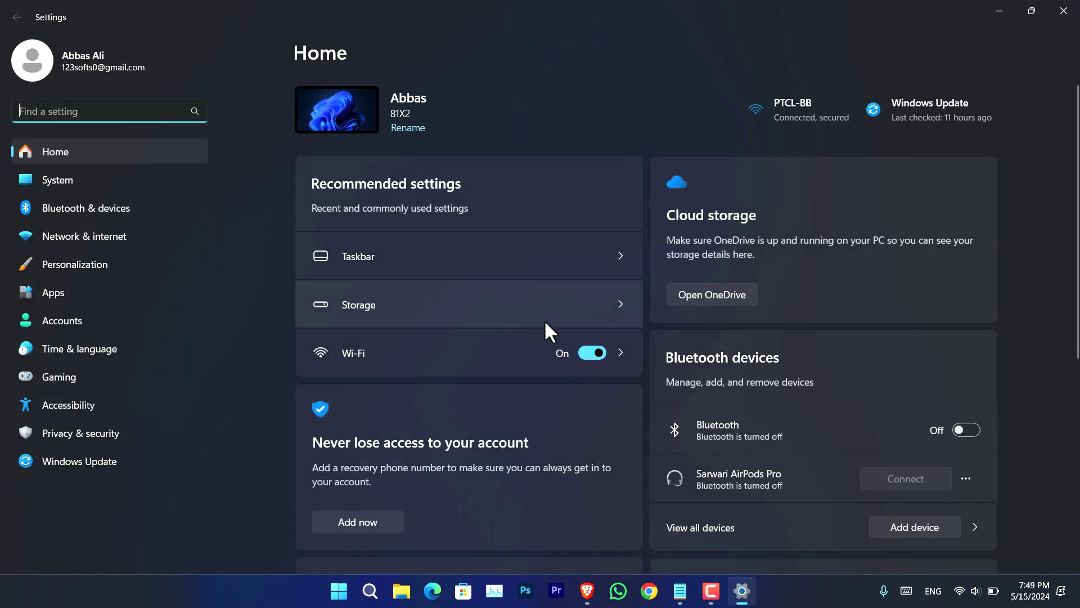
left_click(116, 179)
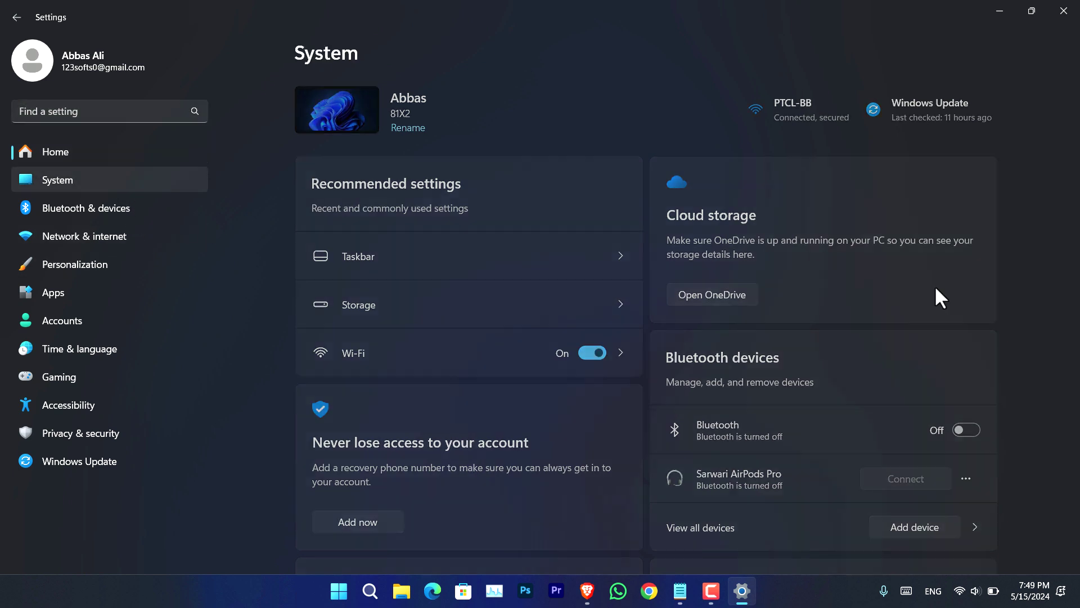
scroll(936, 294, "down", 2)
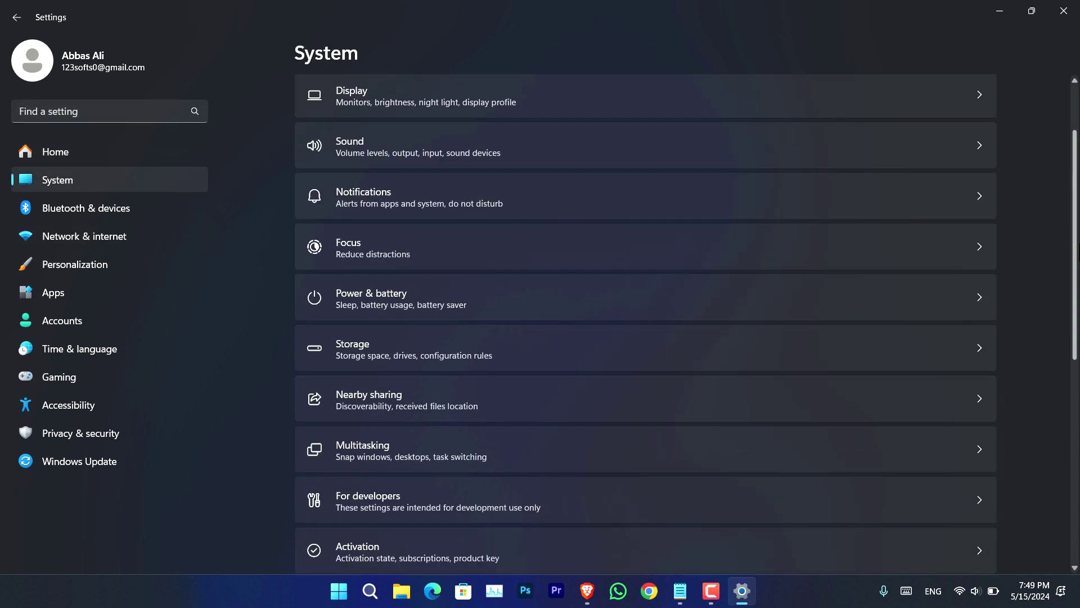
left_click(434, 361)
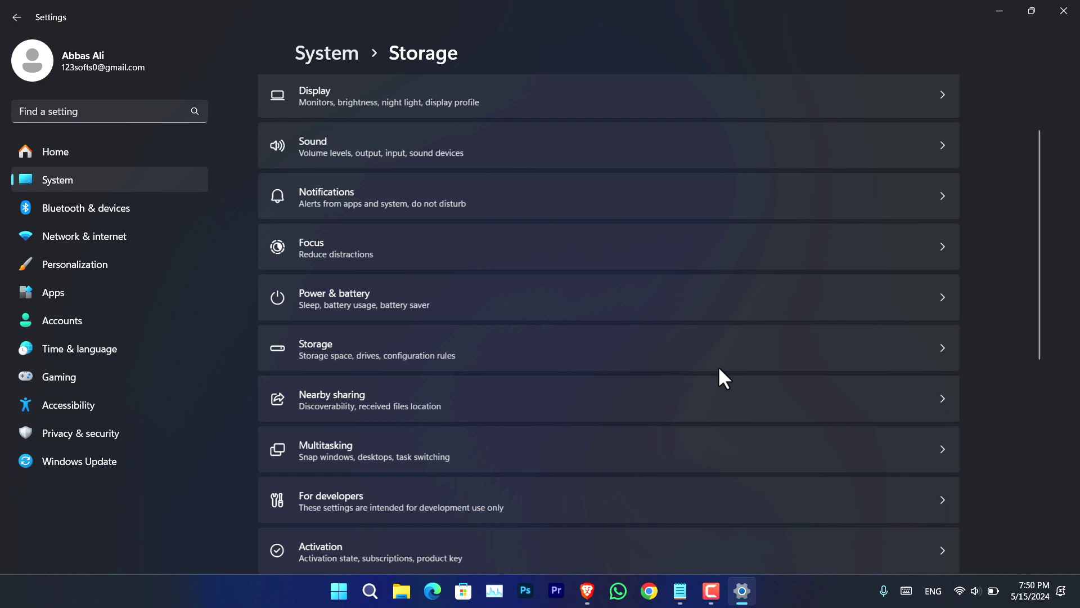
scroll(718, 366, "down", 2)
scroll(645, 324, "down", 2)
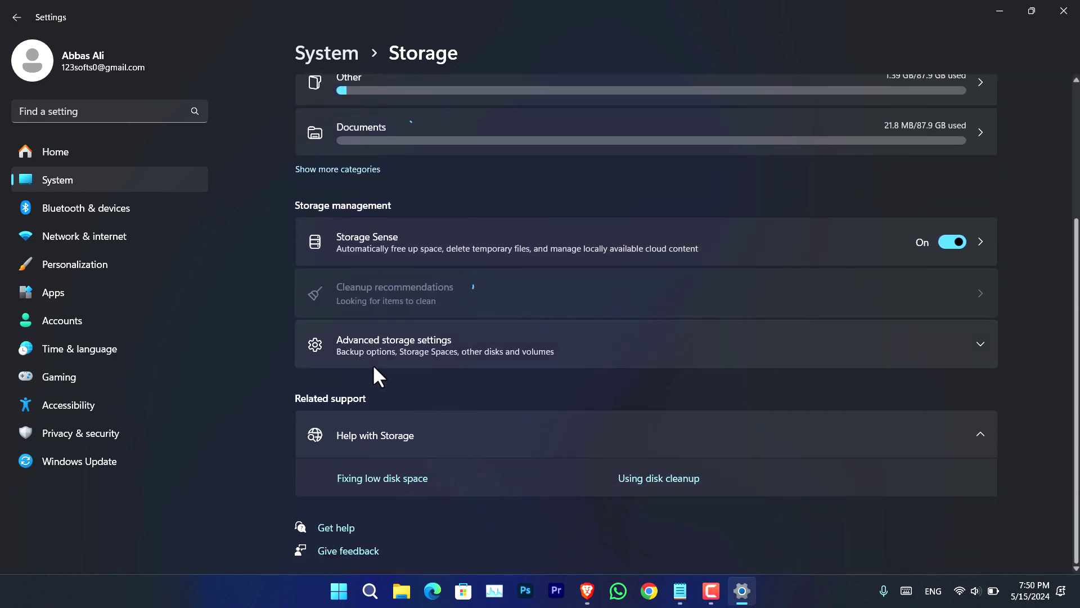
- Expand Advanced storage settings to reach Disks & volumes, backing out of Storage Spaces
left_click(566, 352)
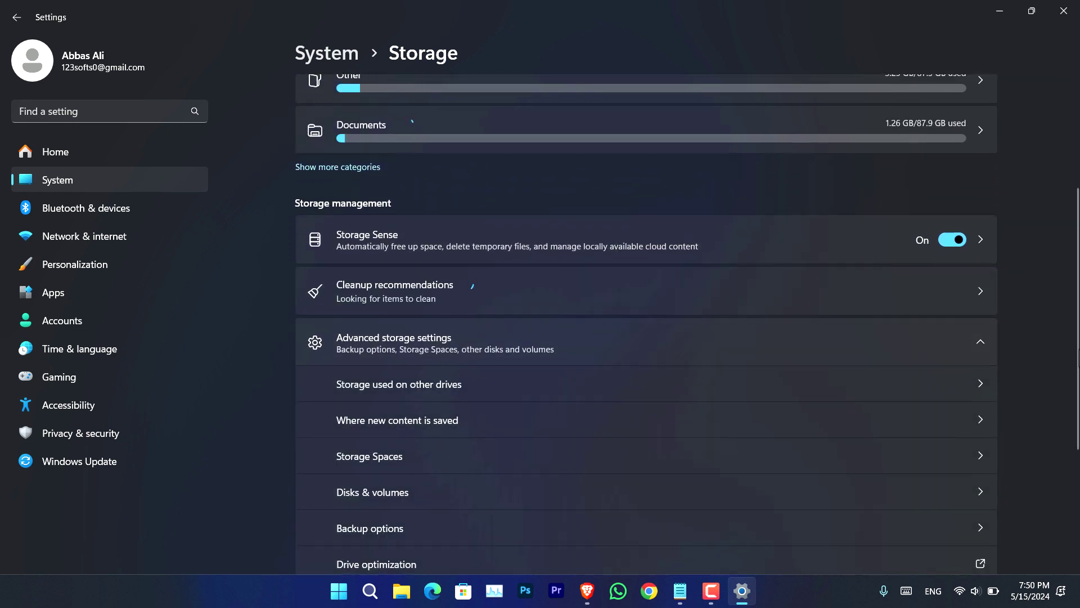
scroll(1051, 416, "down", 2)
scroll(731, 371, "up", 2)
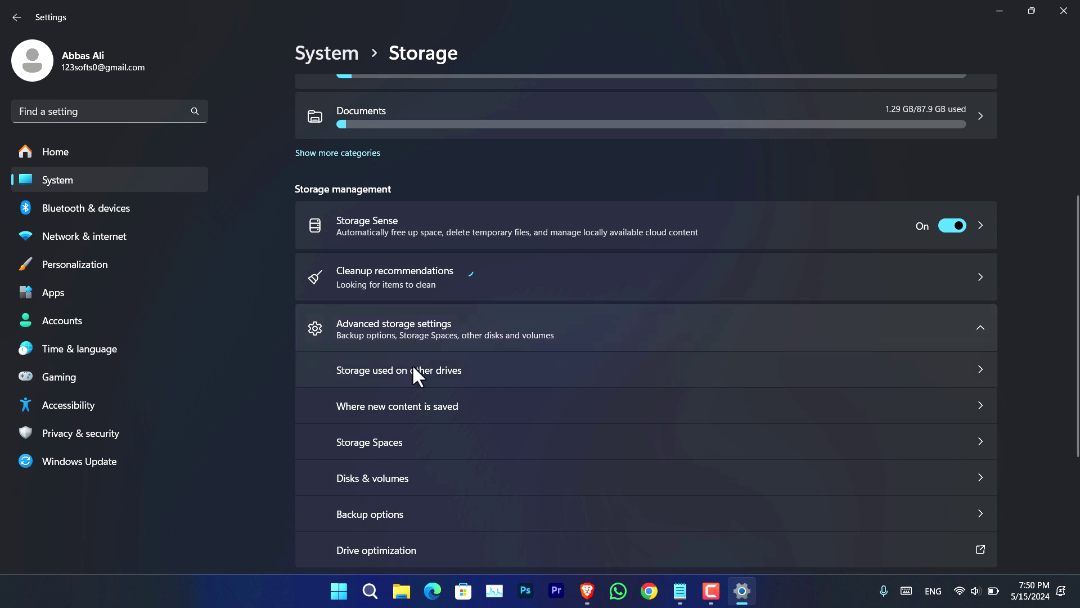
left_click(462, 443)
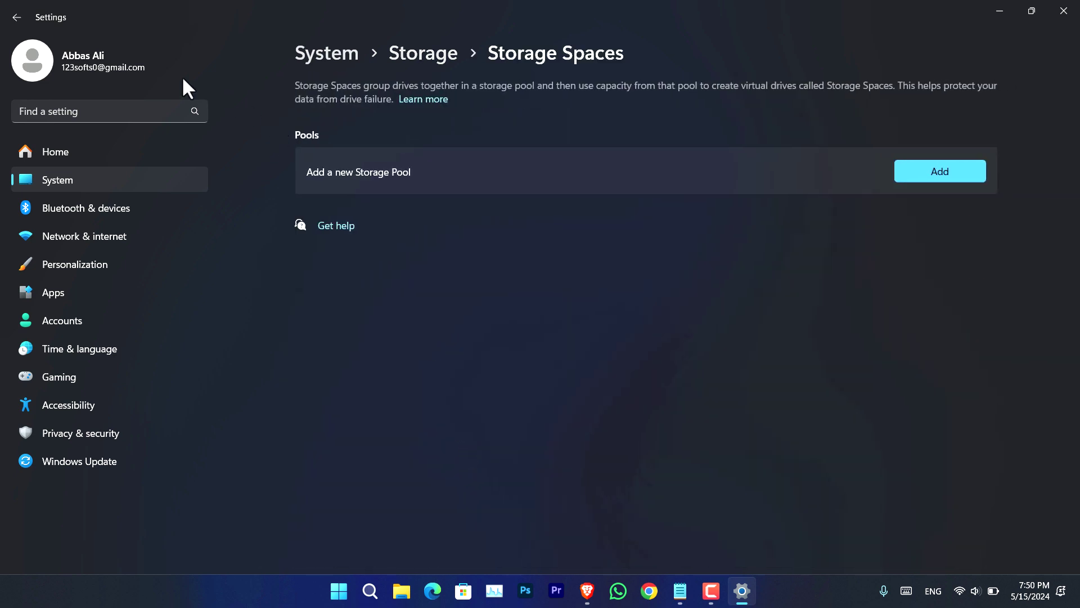
left_click(19, 18)
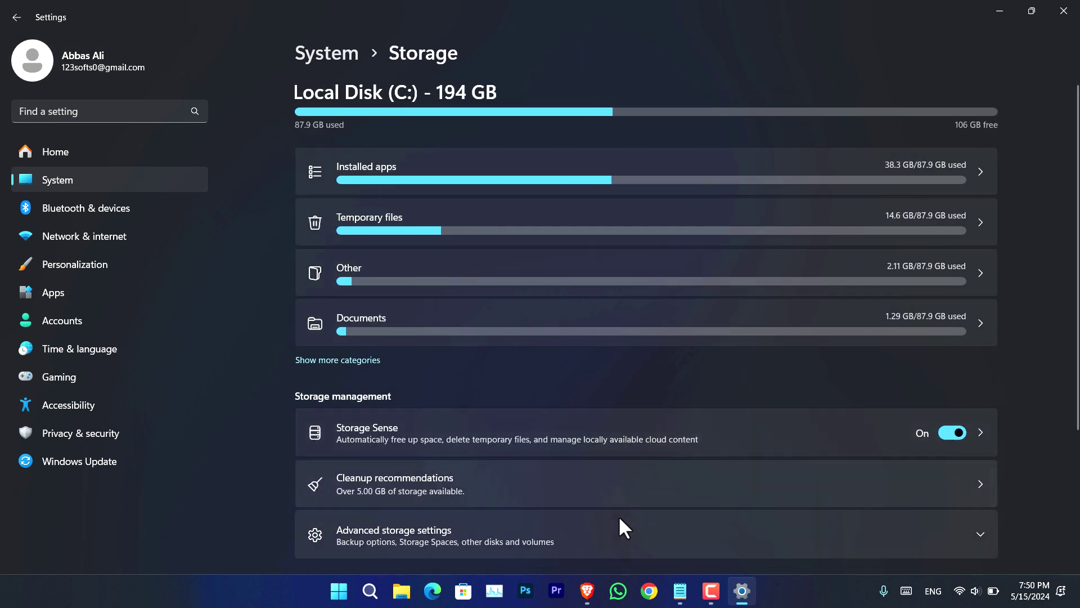
left_click(703, 542)
scroll(1076, 284, "down", 5)
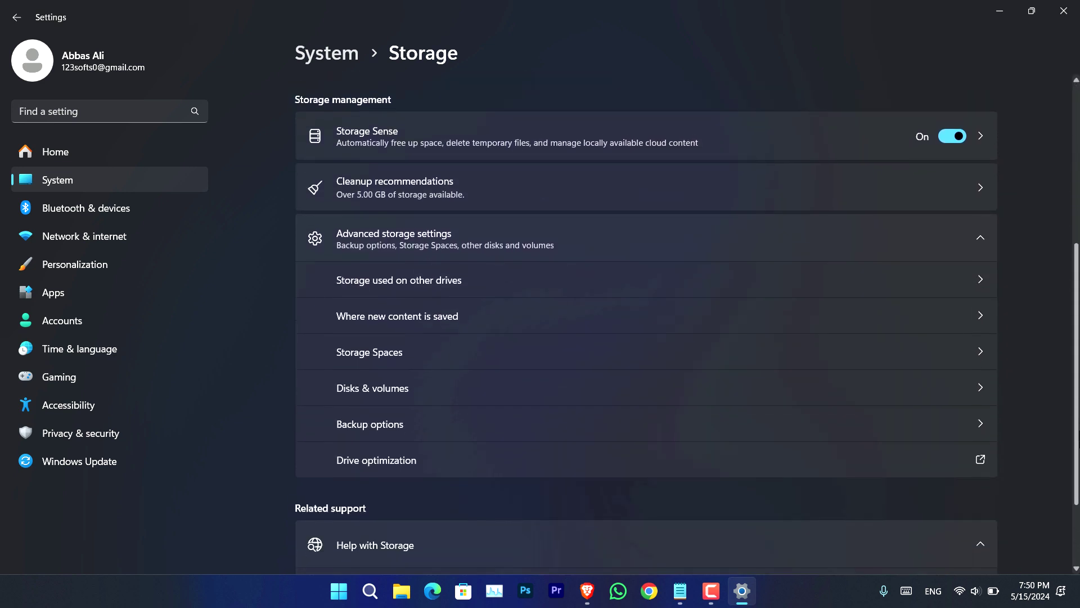
- In Disks & volumes, set the 281 GB D: volume's drive letter to None and check This PC
left_click(497, 388)
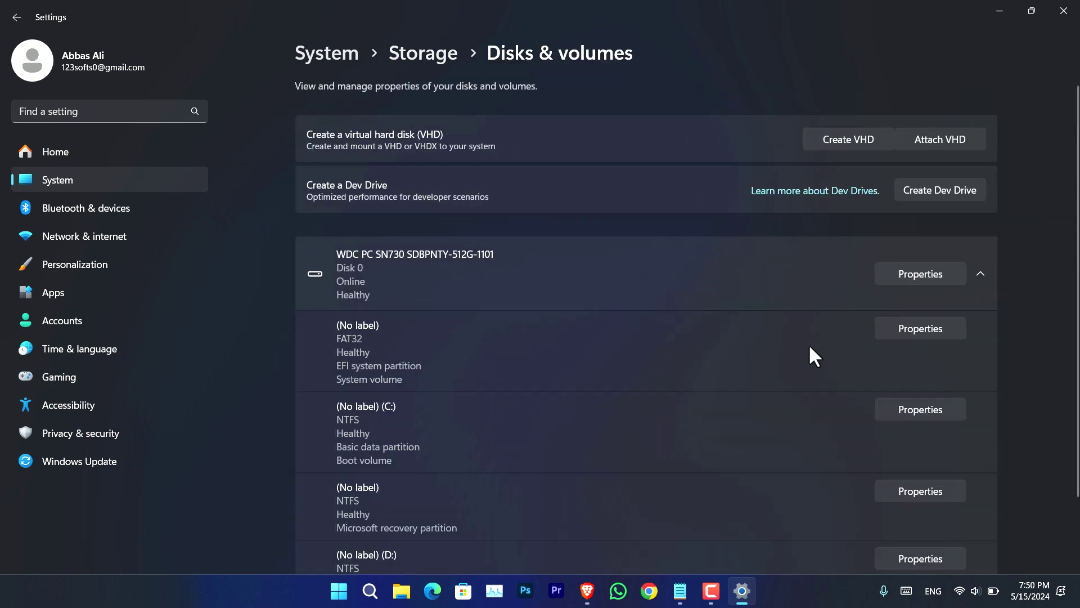
scroll(1076, 262, "down", 2)
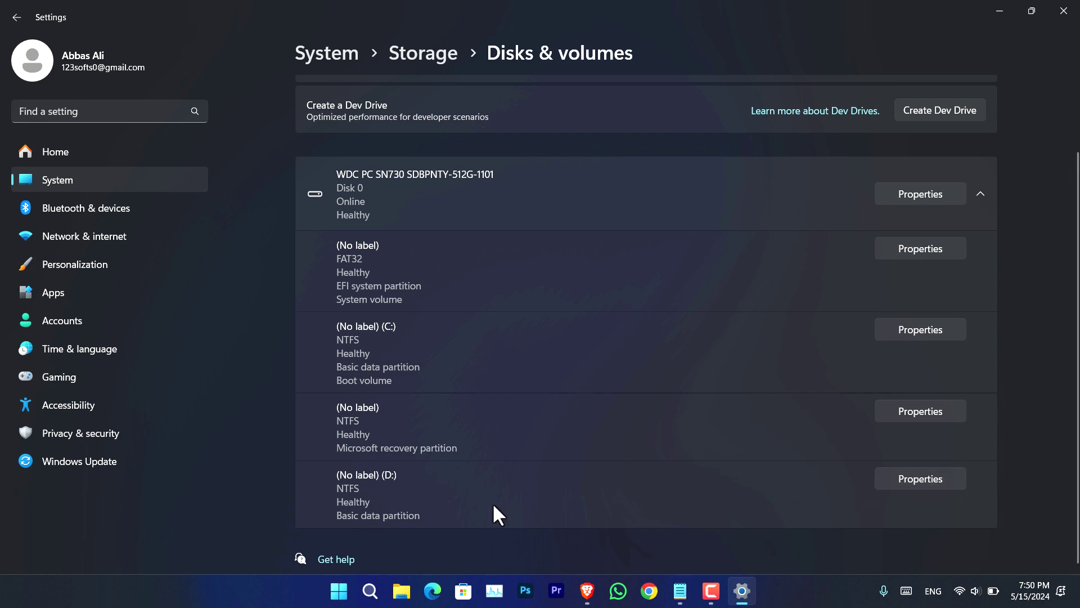
left_click(919, 479)
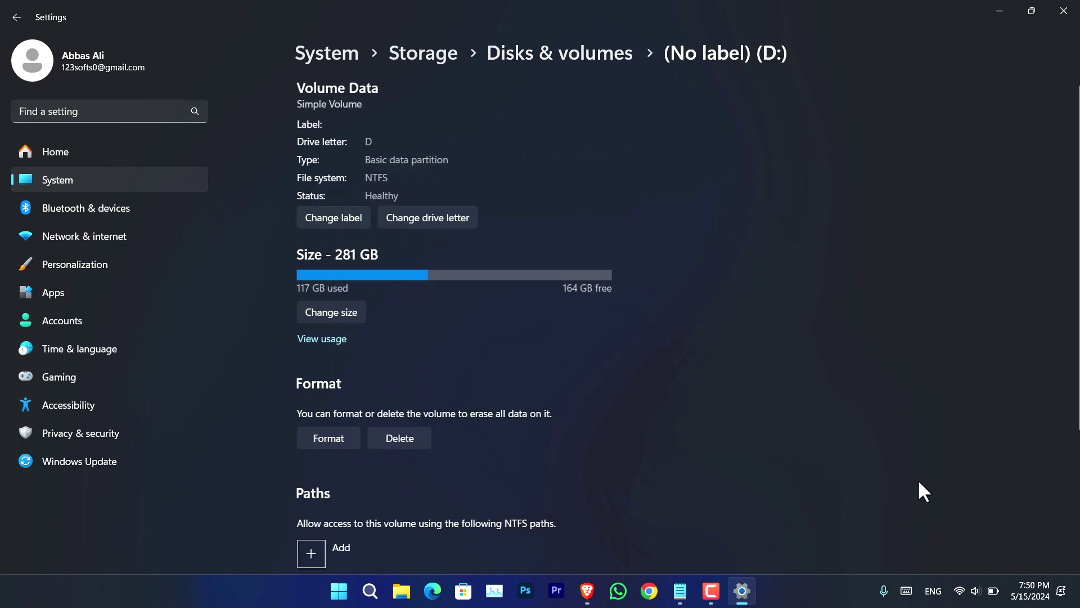
left_click(428, 221)
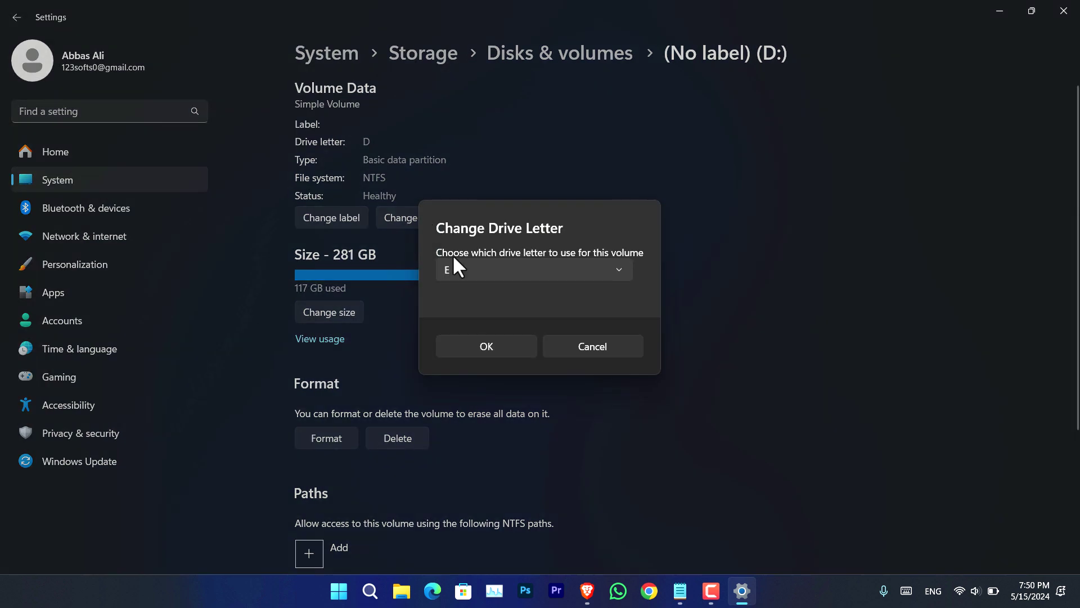
left_click(609, 271)
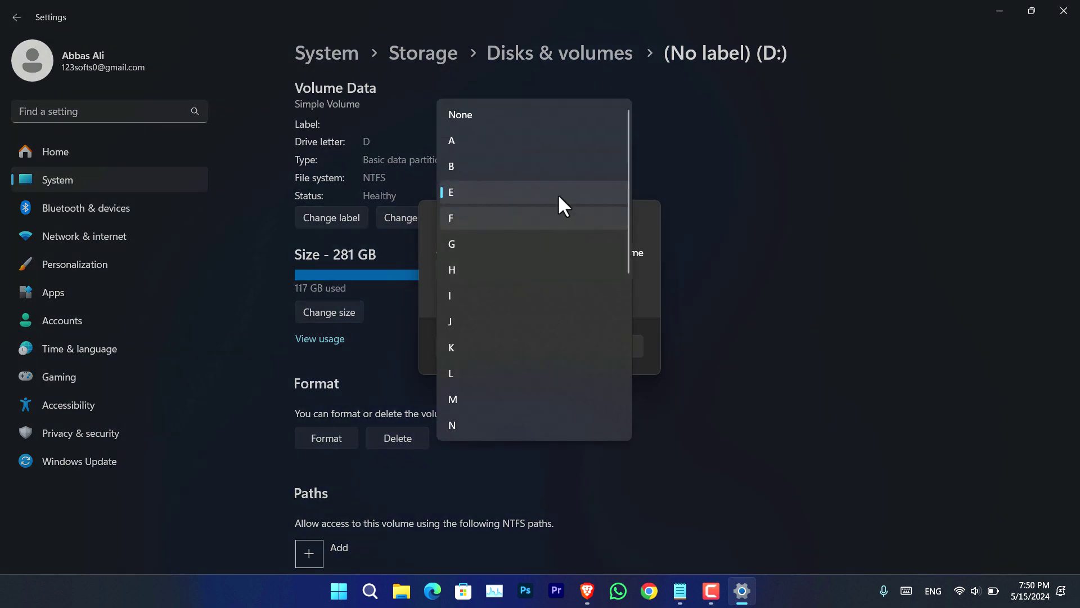
left_click(527, 117)
left_click(519, 338)
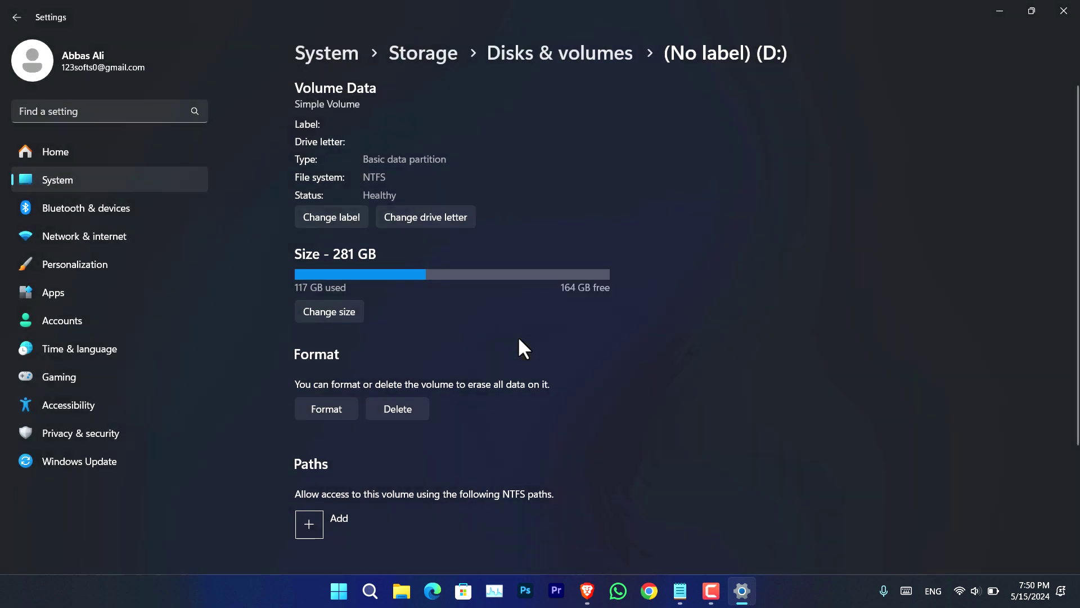
left_click(401, 591)
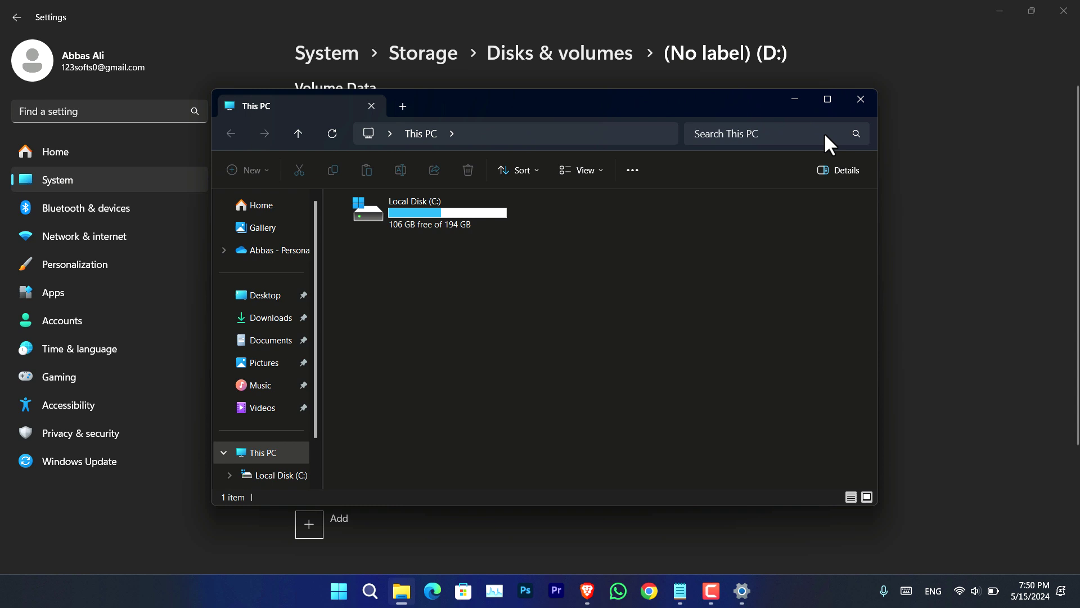
- Reassign drive letter D to the 281 GB volume
left_click(861, 99)
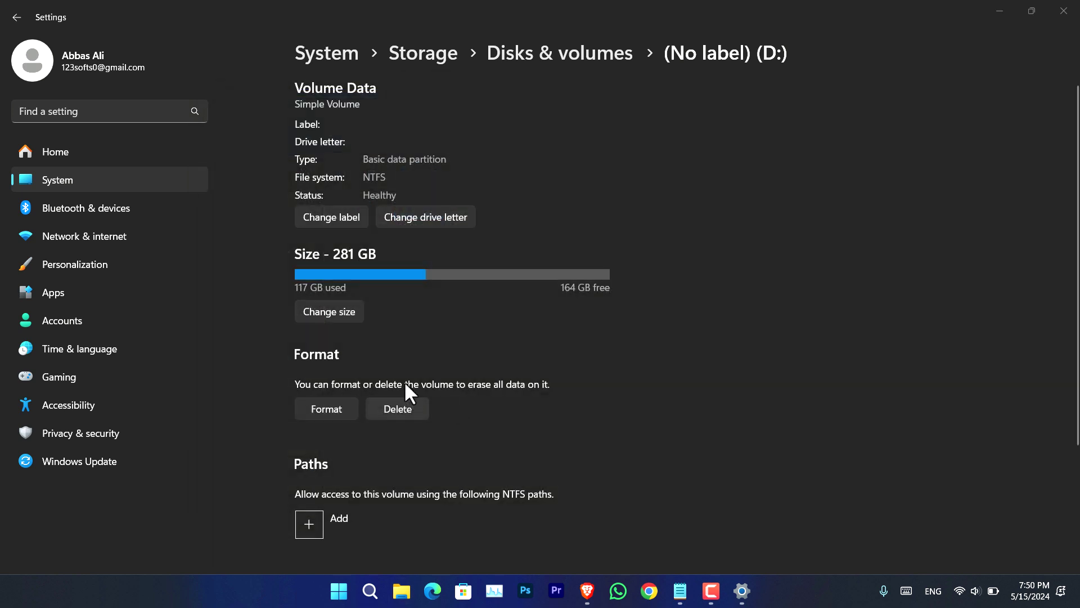
left_click(407, 218)
left_click(532, 272)
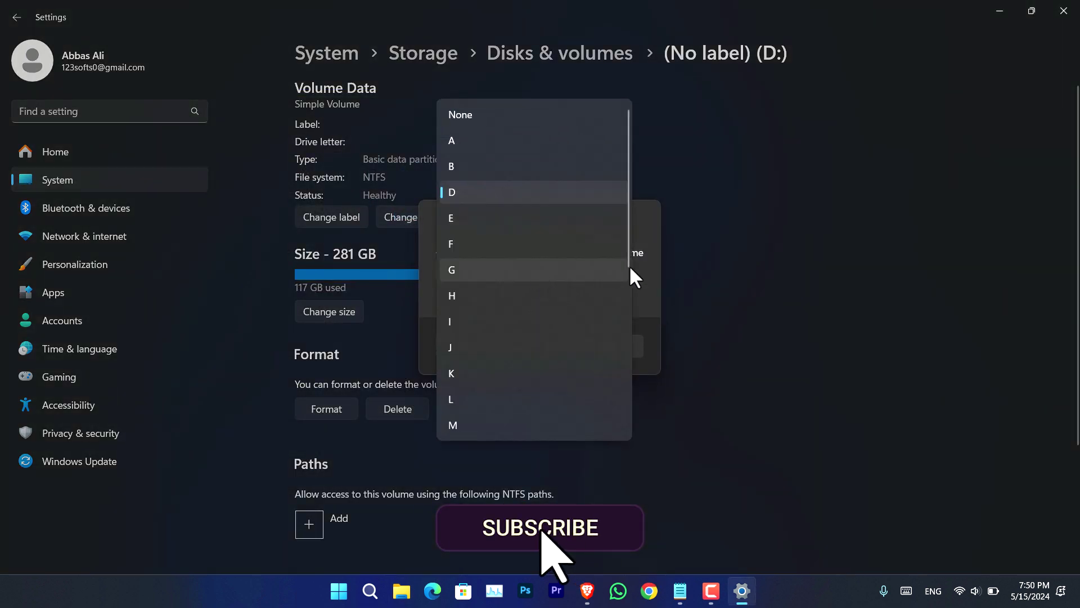
left_click(645, 231)
left_click(484, 349)
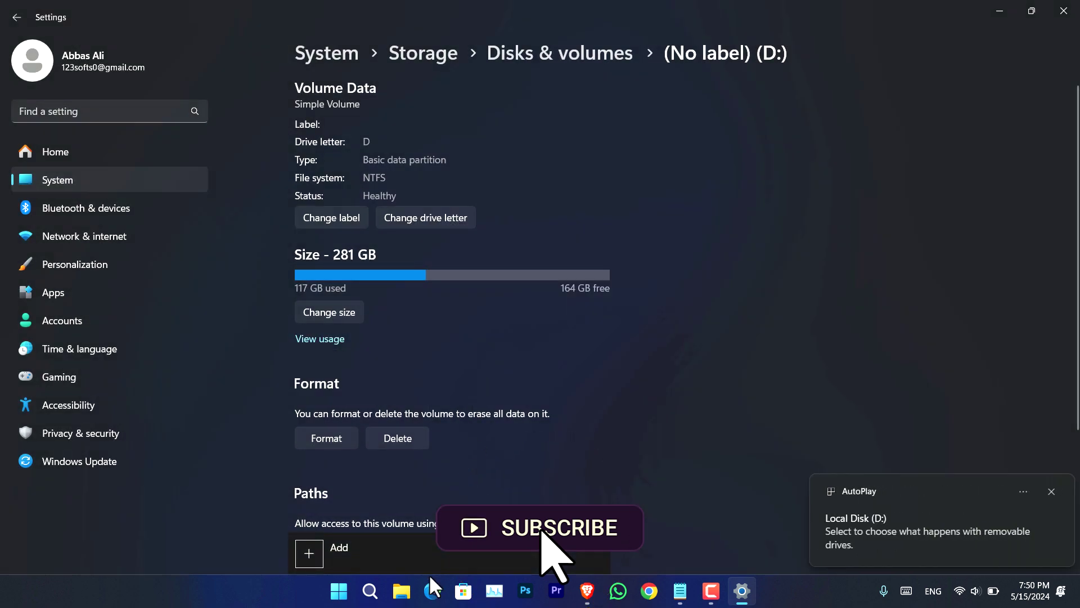
- Confirm Local Disk (D:) is back in This PC, then close Explorer and Settings
left_click(399, 592)
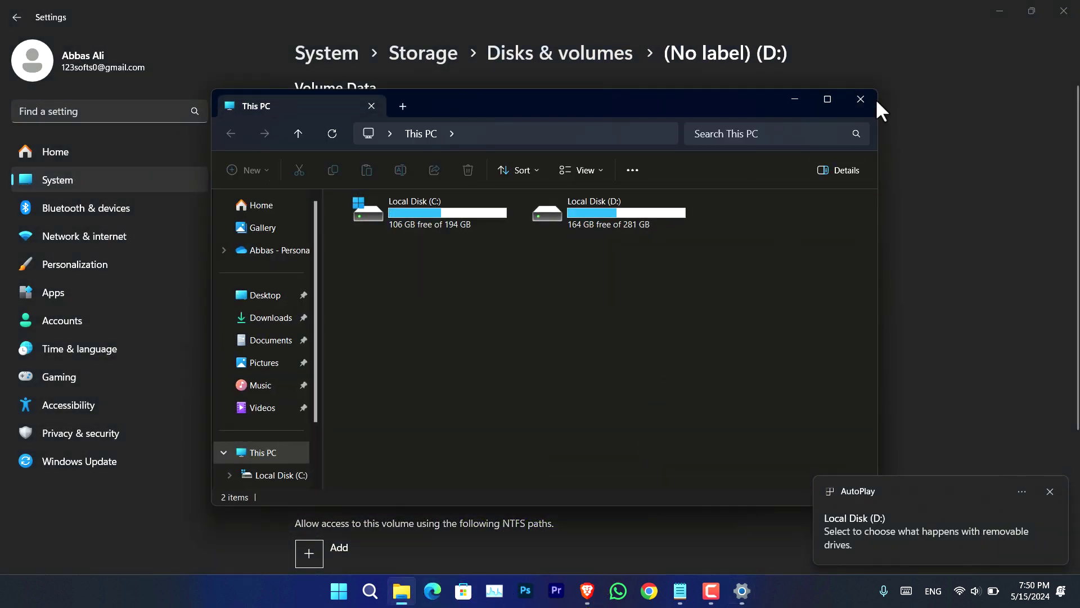
left_click(875, 99)
key("alt+F4")
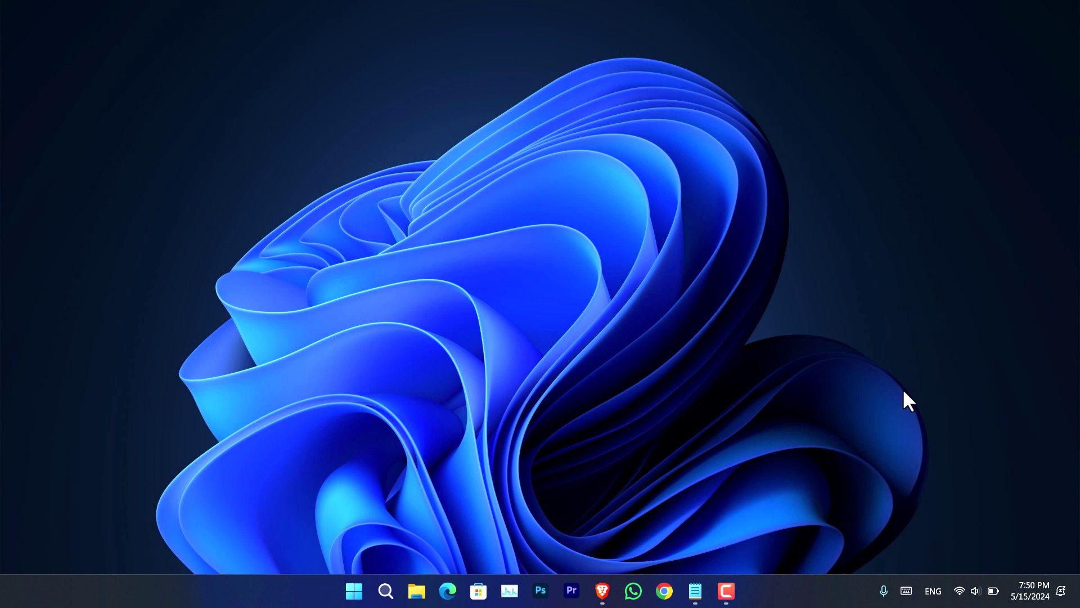
- Launch diskpart from the Run dialog, replacing notepad, and approve administrator access
key("super+r")
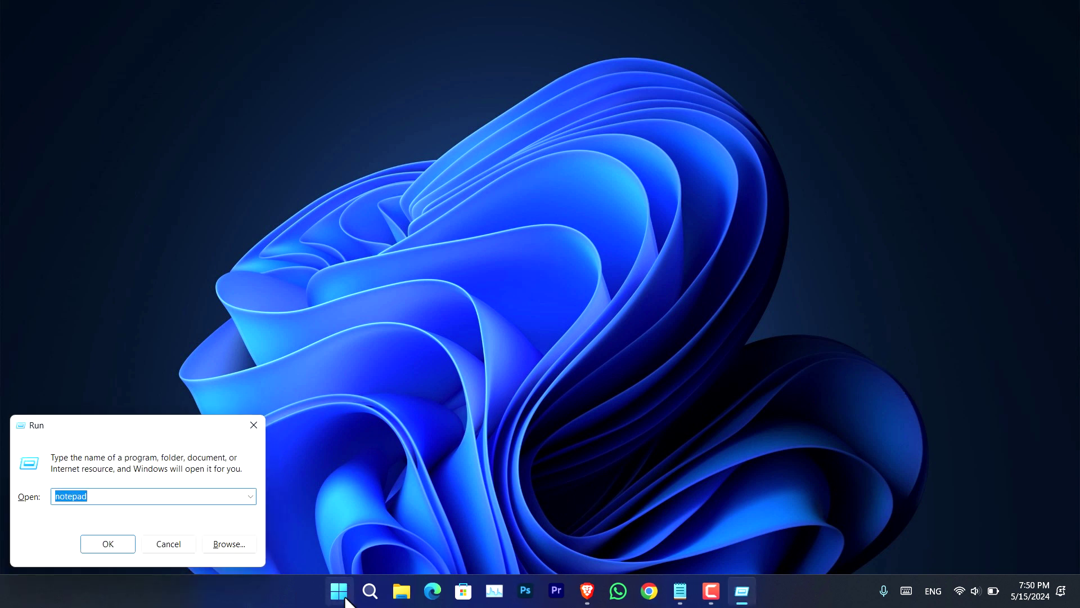
right_click(345, 598)
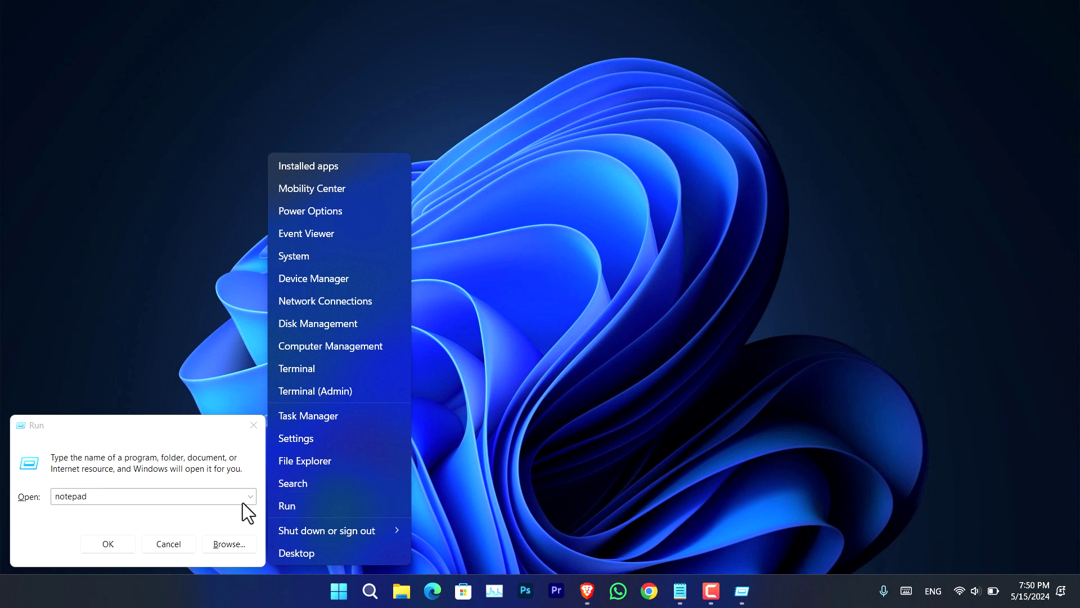
left_click(83, 419)
left_click_drag(83, 418, 425, 396)
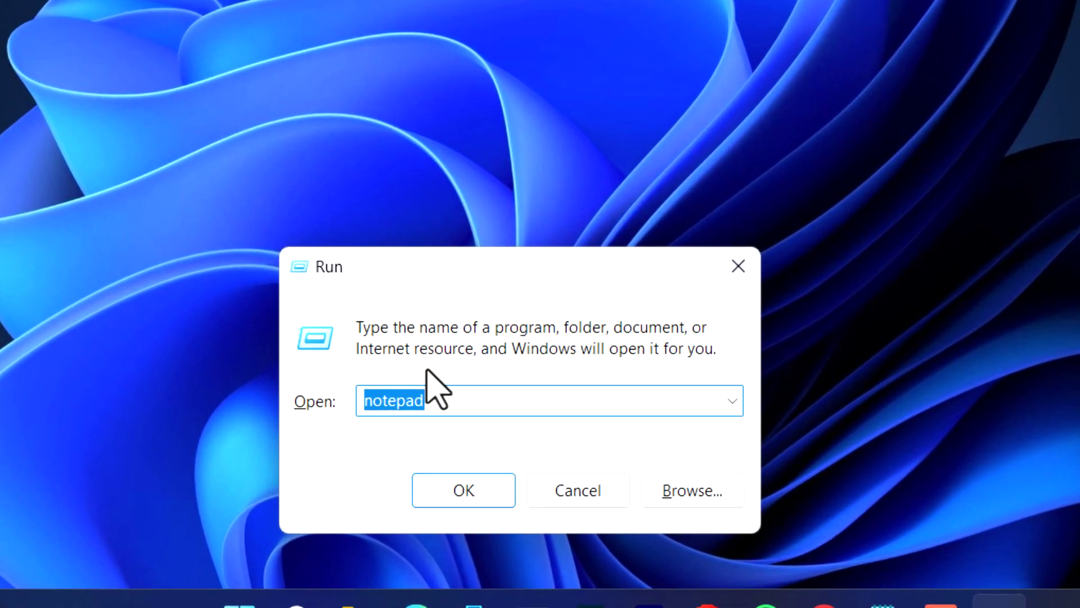
key("BackSpace")
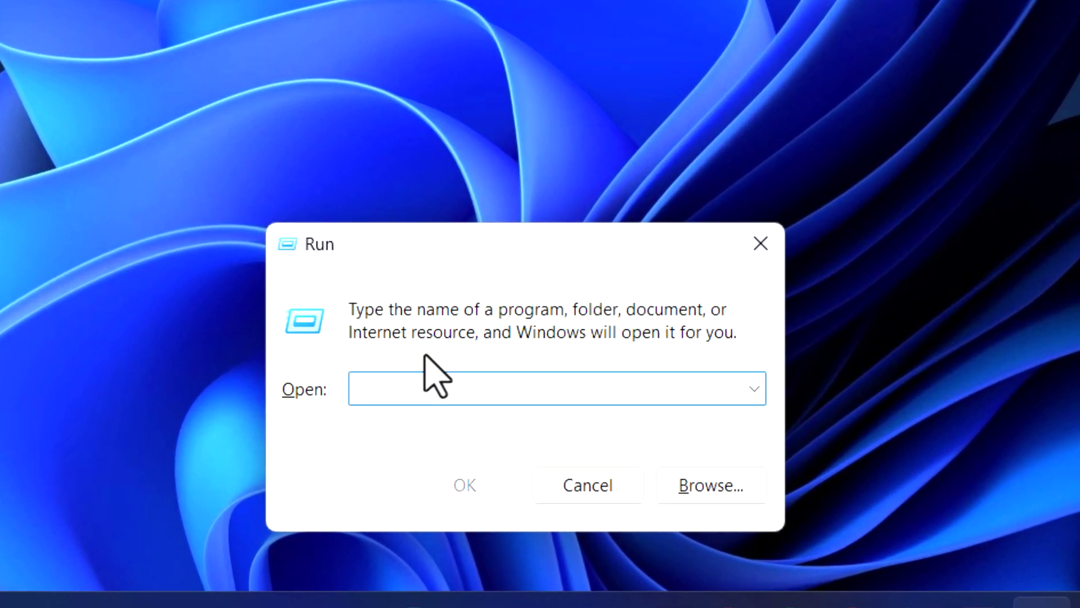
type("di")
key("Down")
key("Down")
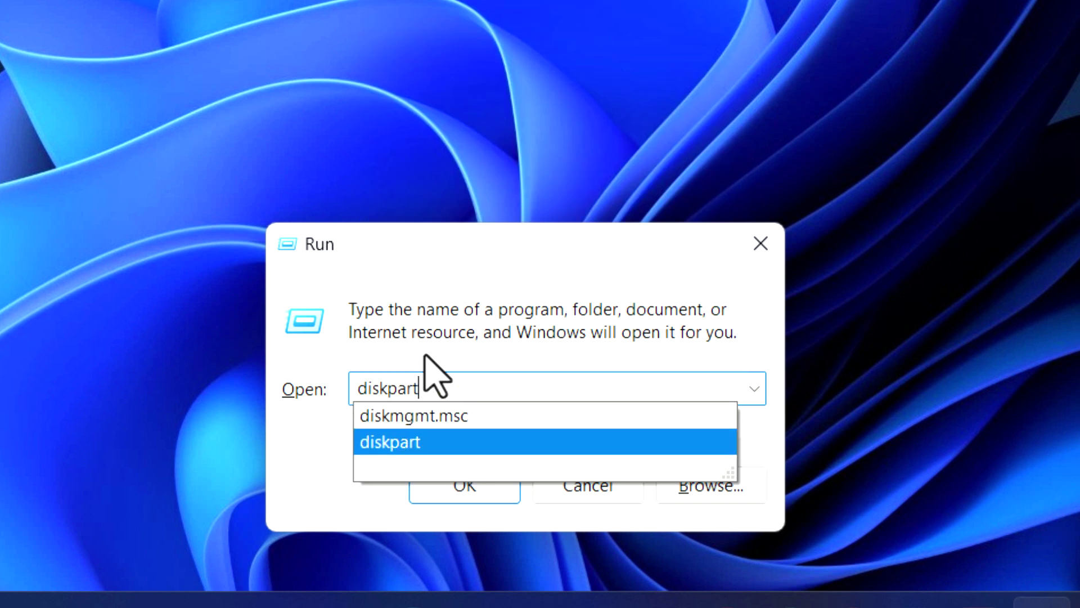
key("Return")
left_click(430, 404)
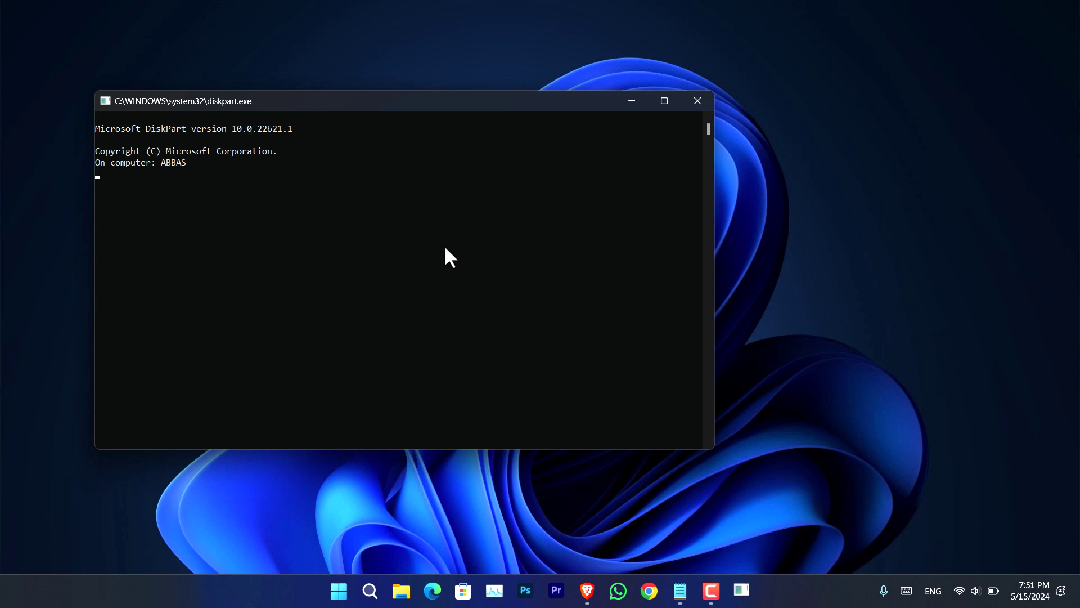
left_click_drag(382, 104, 581, 155)
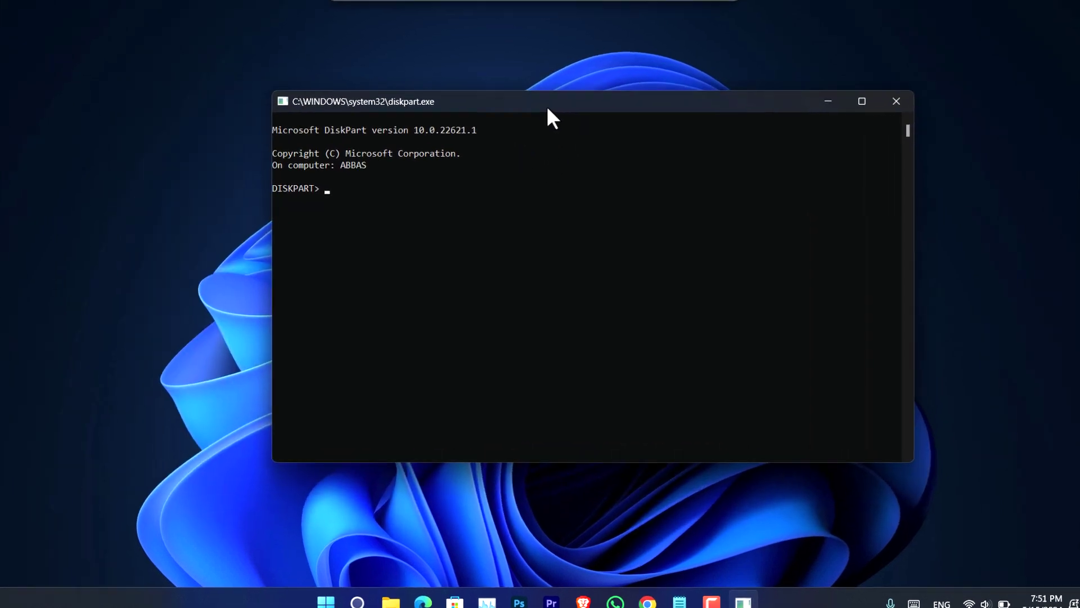
- Run list volume in DiskPart to show all volumes
left_click(458, 304)
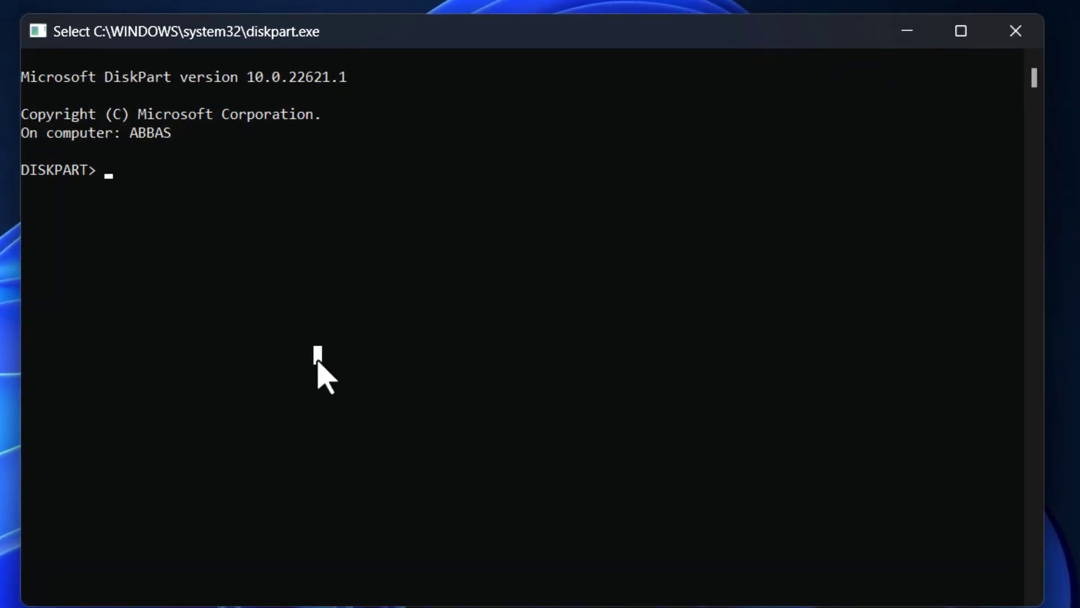
type("list df")
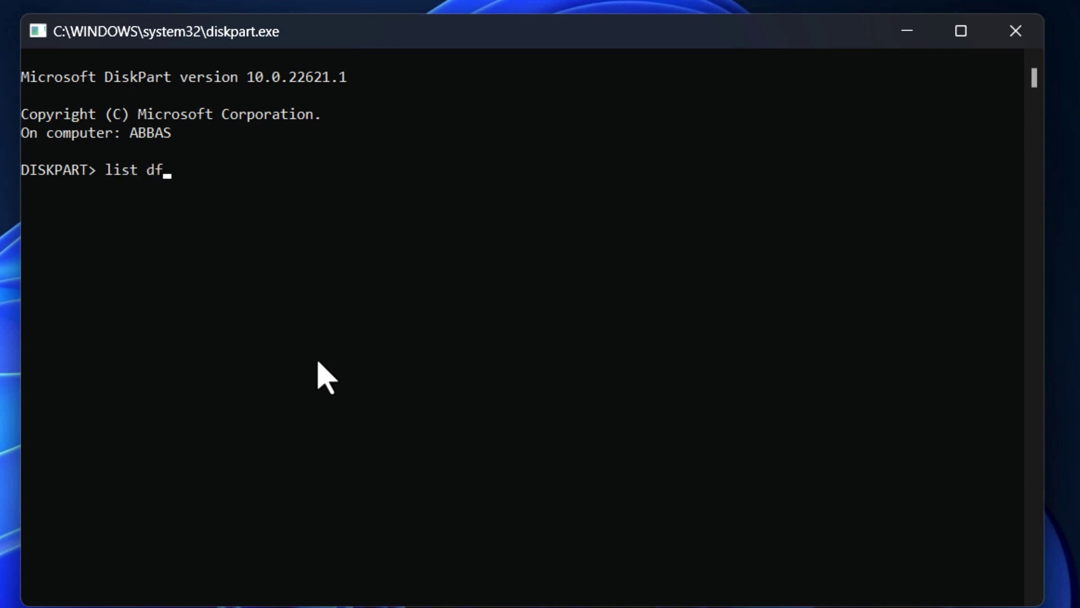
key("BackSpace")
key("BackSpace")
type("volume")
key("Return")
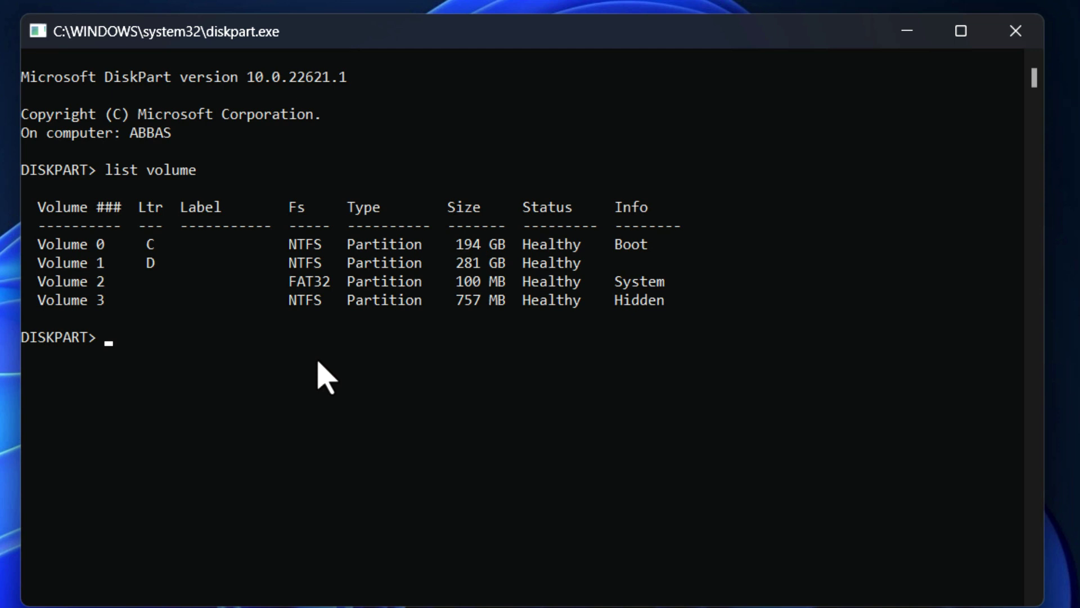
- Select volume 1 and remove its drive letter D
type("sel vol 1")
key("Return")
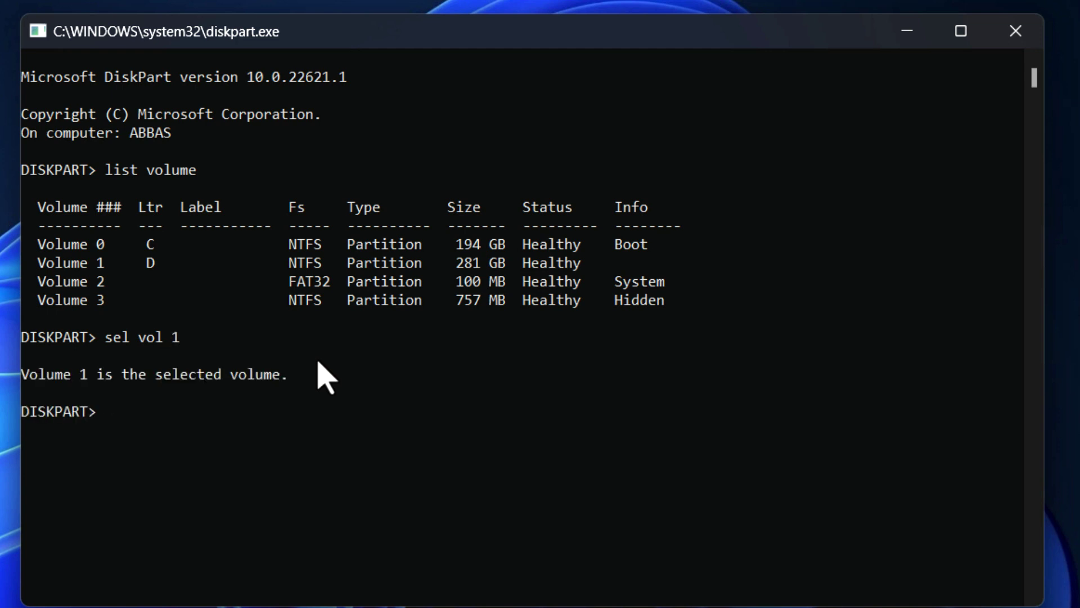
type("remove")
key("Return")
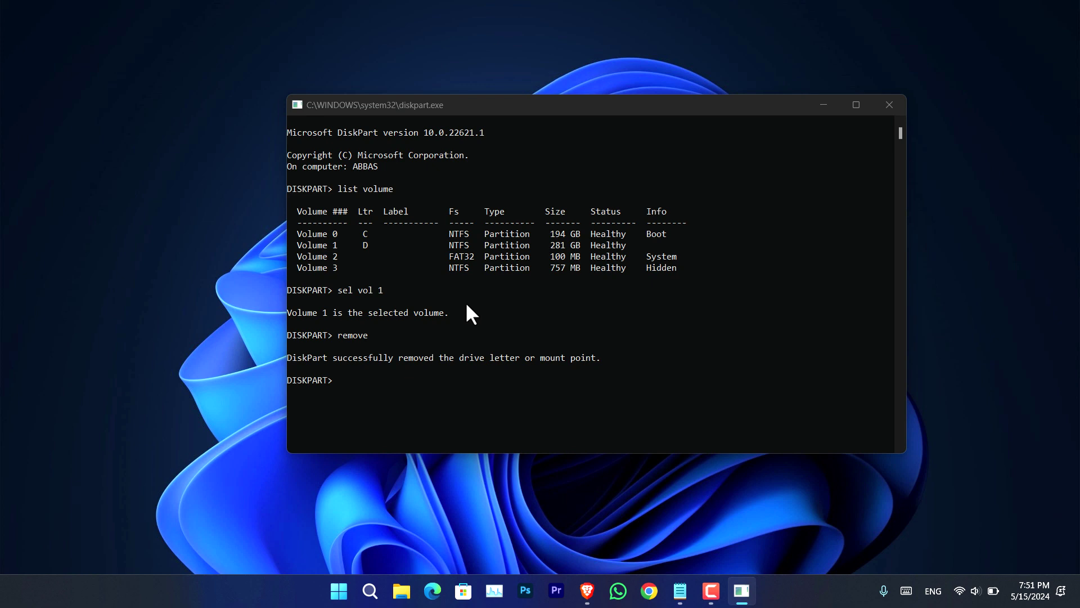
- Check This PC shows no D: drive, then run assign to restore volume 1's letter
key("super+e")
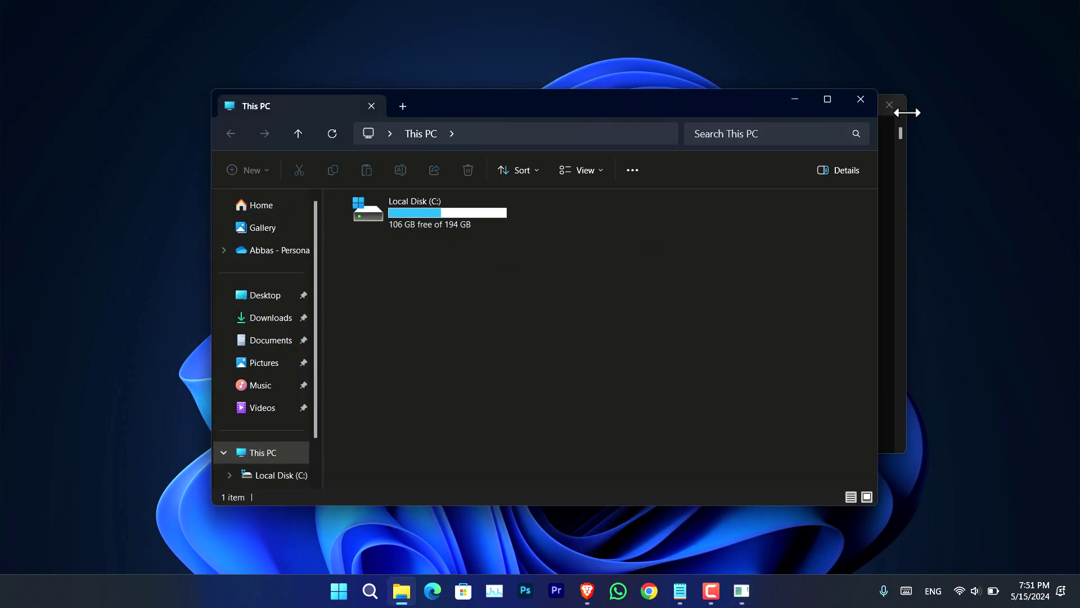
left_click(861, 100)
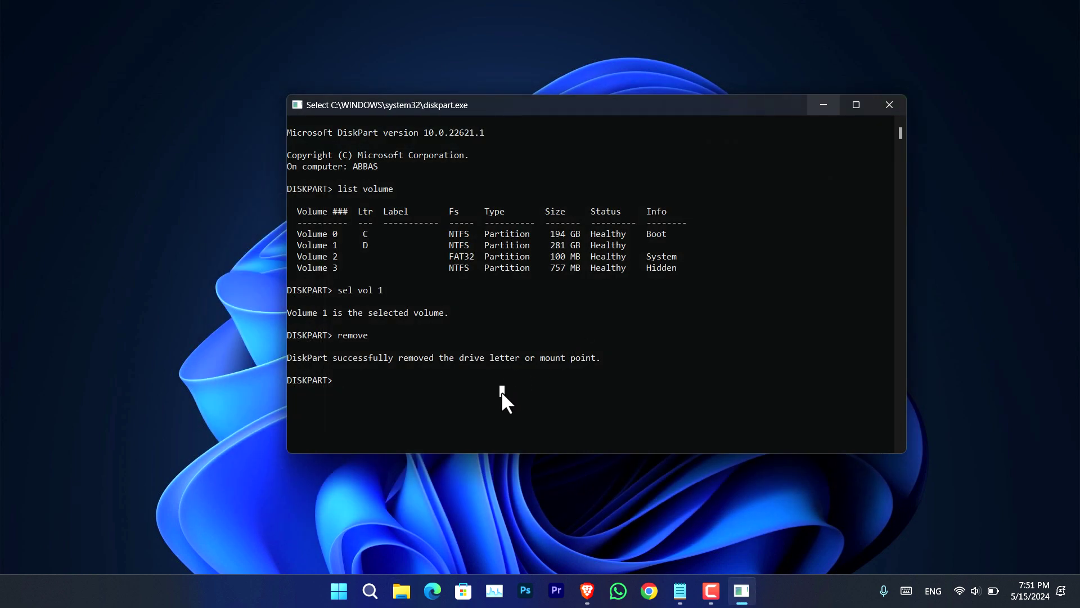
type("assig")
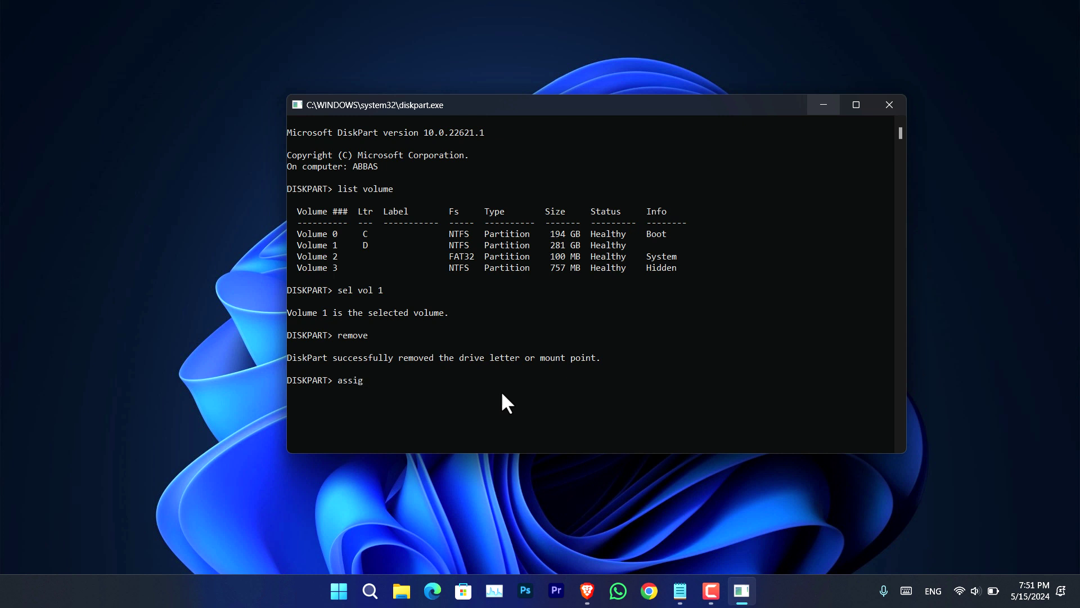
type("n")
key("Return")
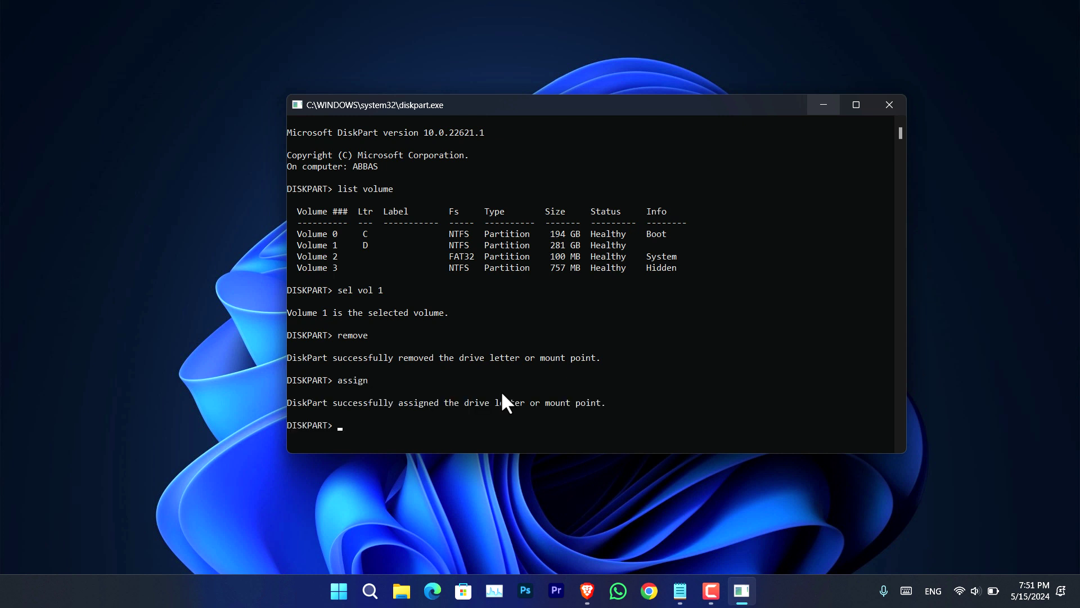
- Verify Local Disk (D:) is back in This PC and return to DiskPart
left_click(394, 601)
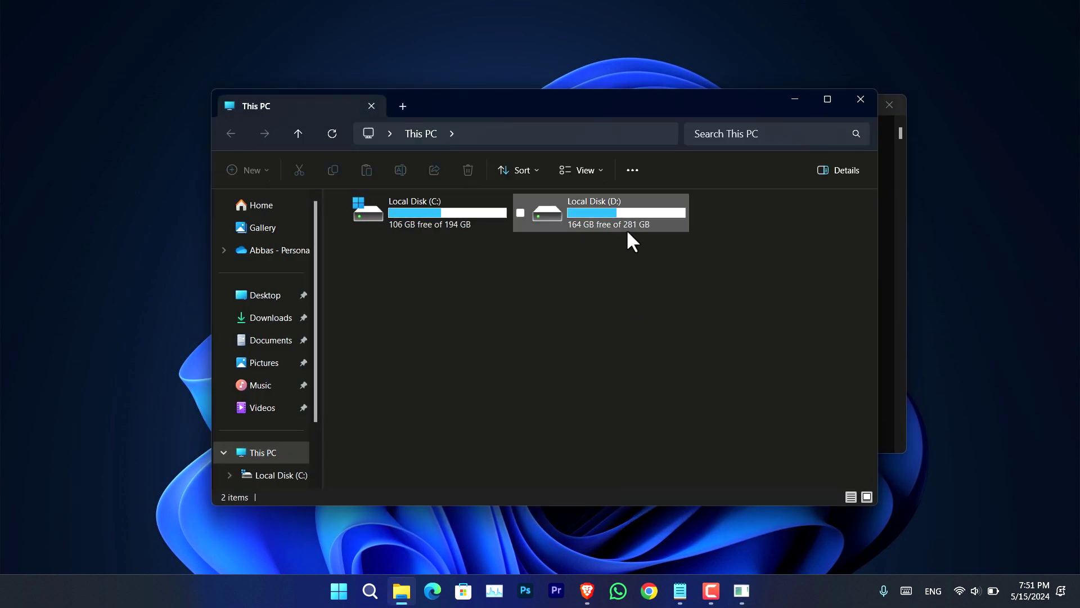
left_click(850, 103)
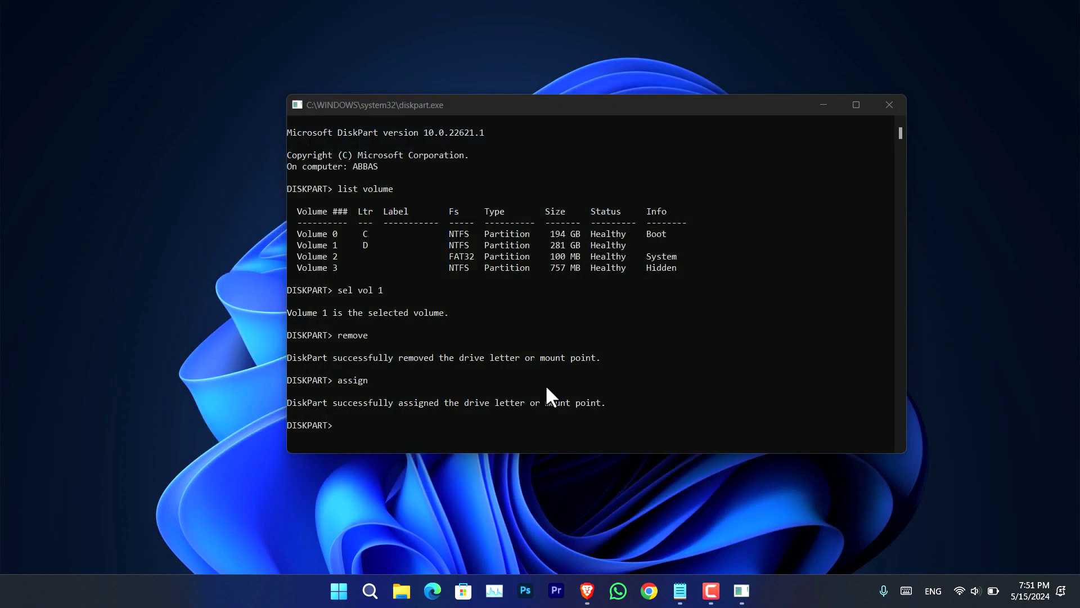
left_click(429, 427)
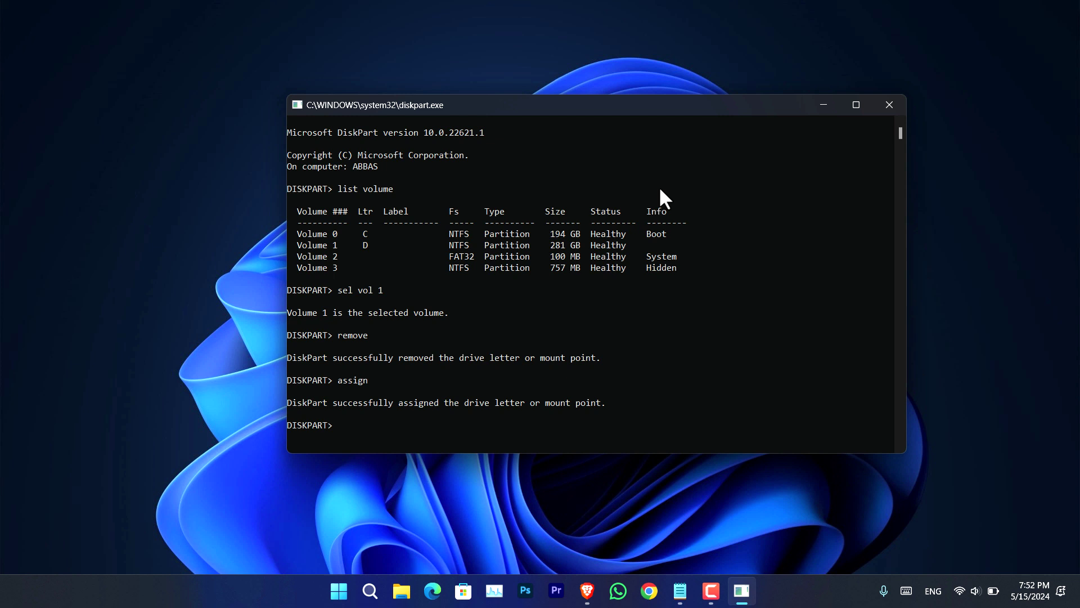
- Close DiskPart, bring back the Notepad command list, and launch Windows PowerShell
left_click(889, 105)
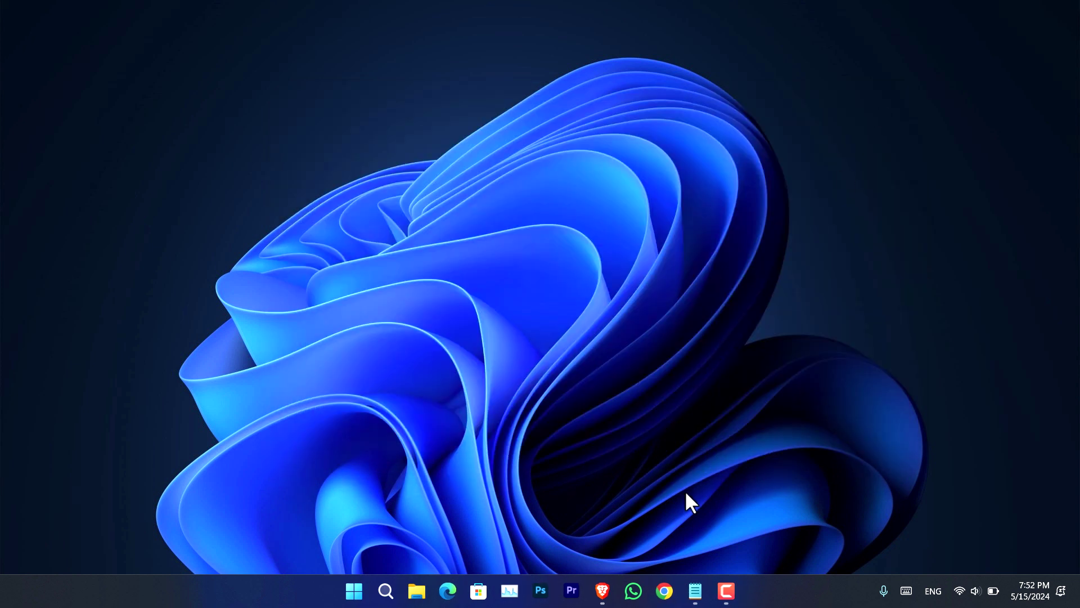
left_click(695, 590)
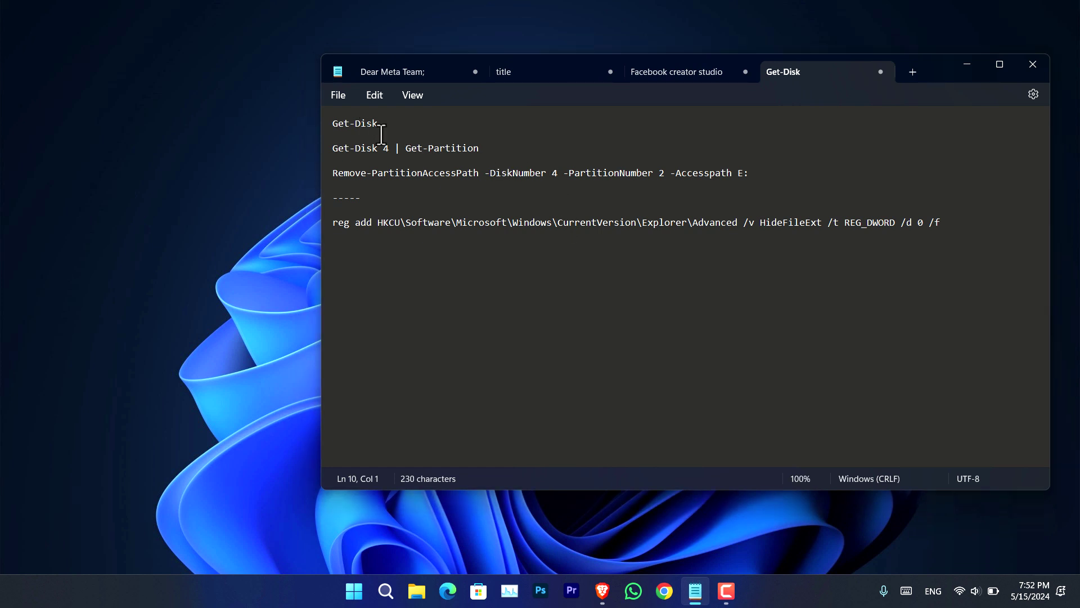
key("super")
type("power")
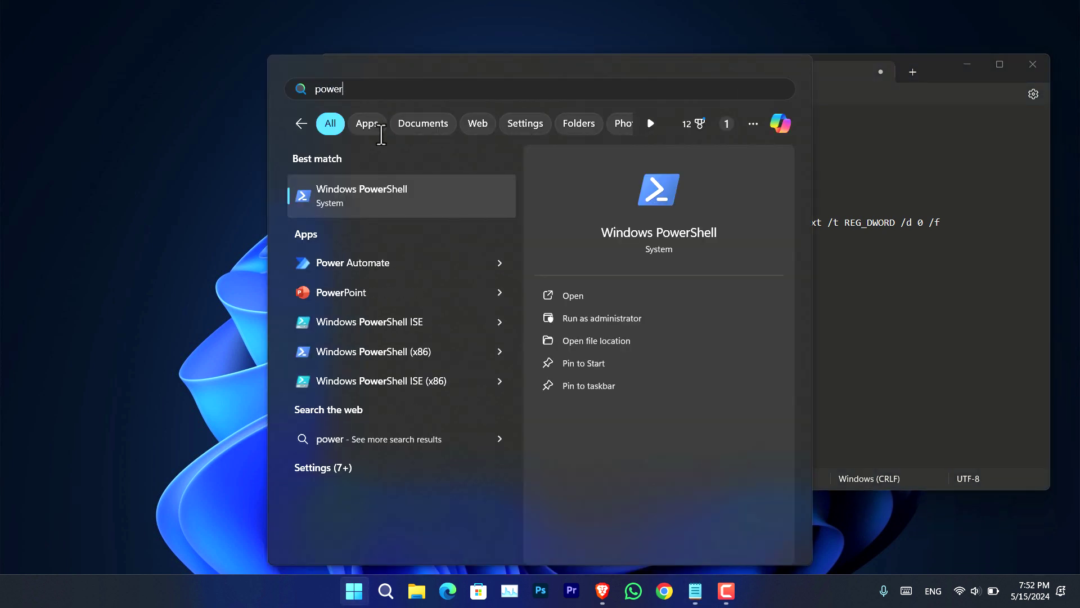
key("Return")
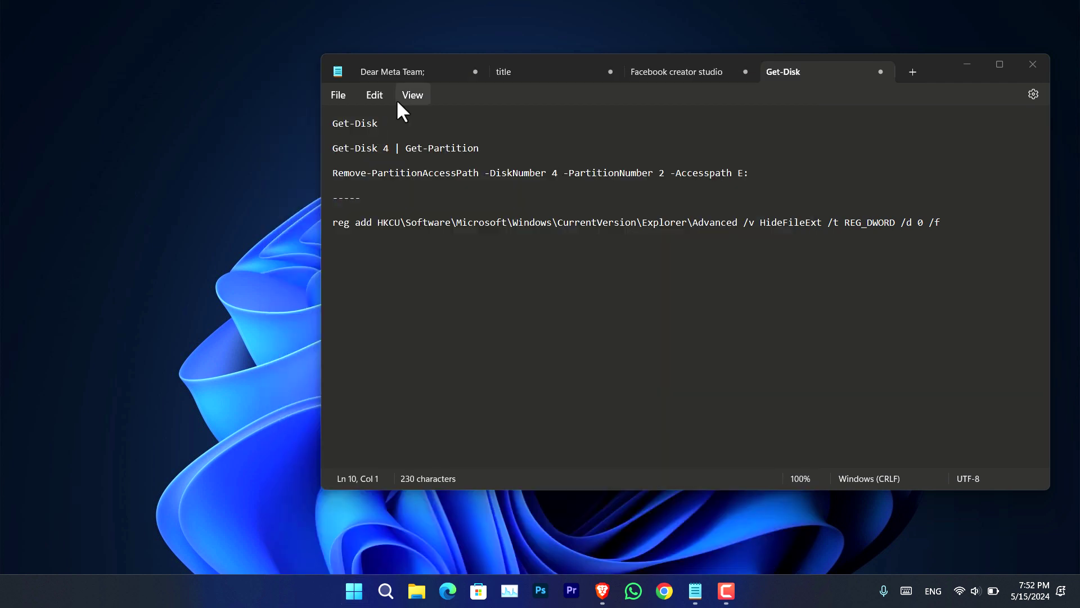
left_click_drag(458, 154, 498, 219)
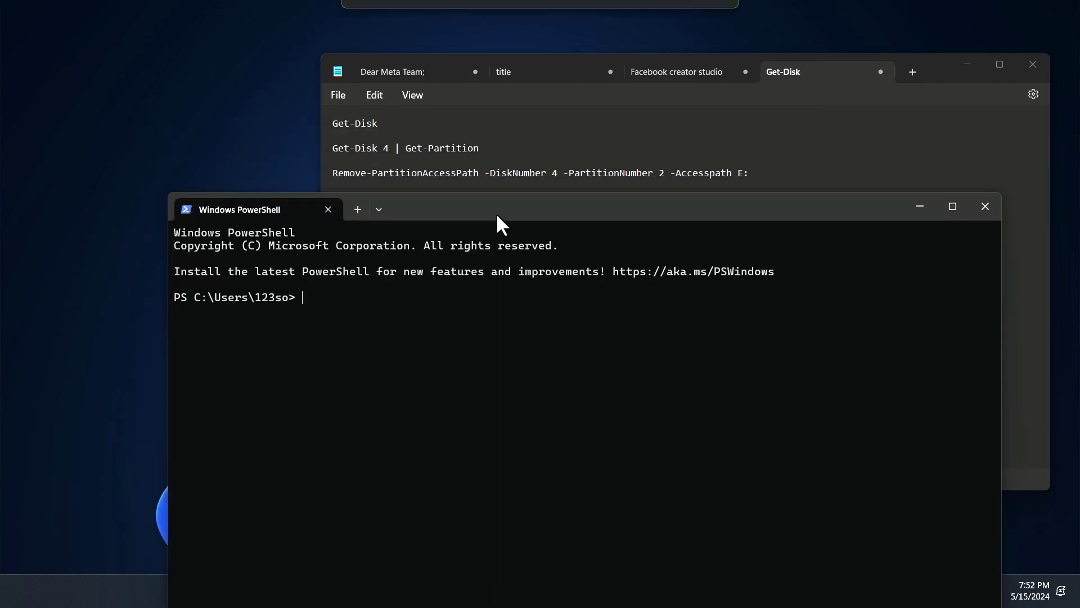
- Copy the Get-Disk line from Notepad for use in PowerShell
left_click(358, 123)
double_click(358, 123)
triple_click(355, 121)
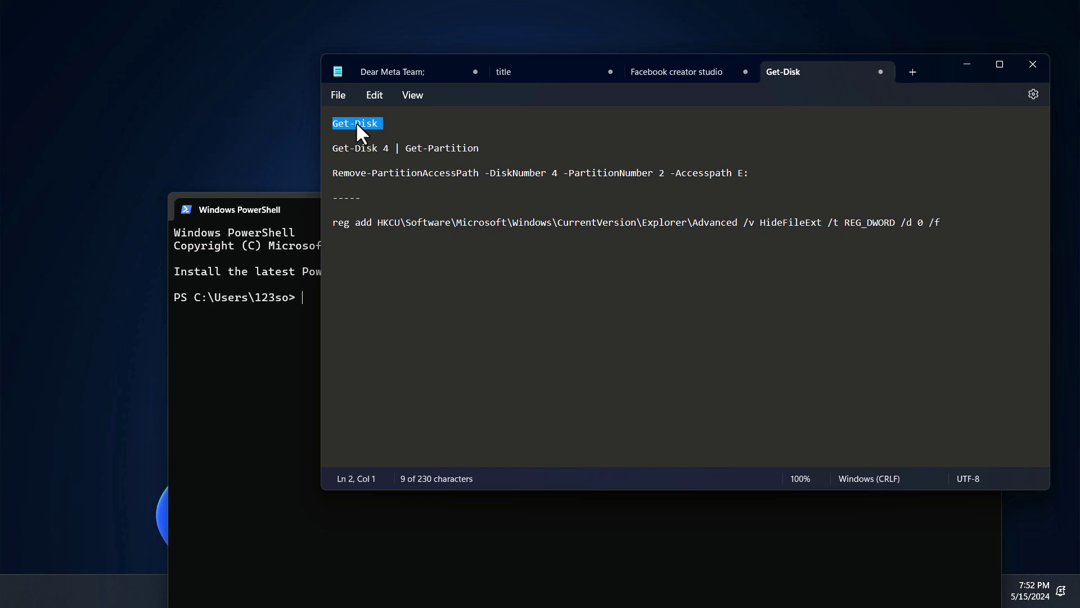
right_click(356, 121)
left_click(393, 198)
left_click(267, 395)
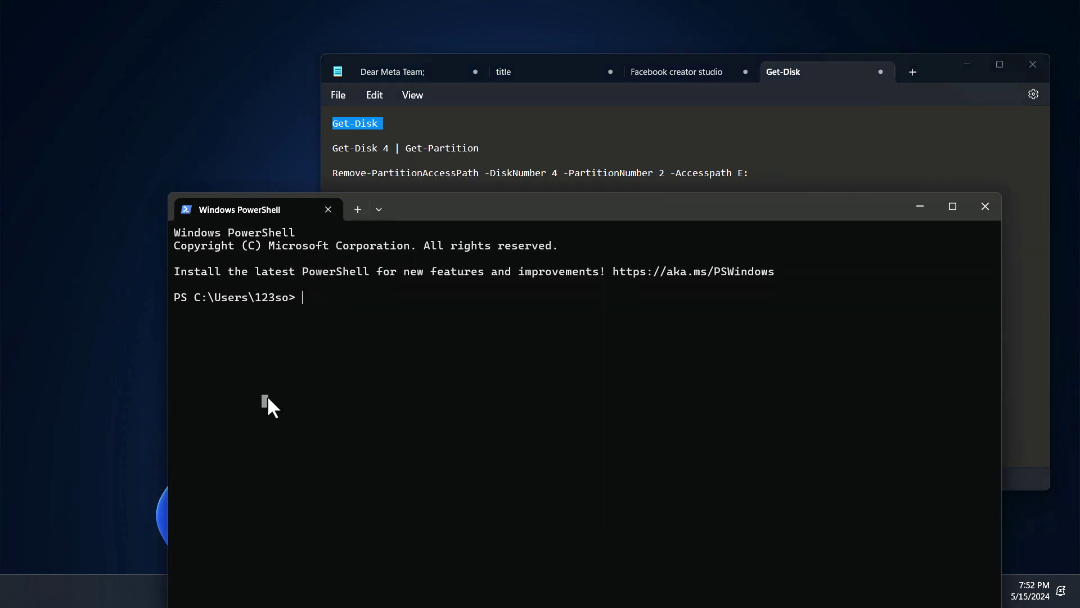
right_click(369, 124)
- Paste and run Get-Disk in PowerShell
left_click(400, 207)
left_click(323, 322)
key("ctrl+v")
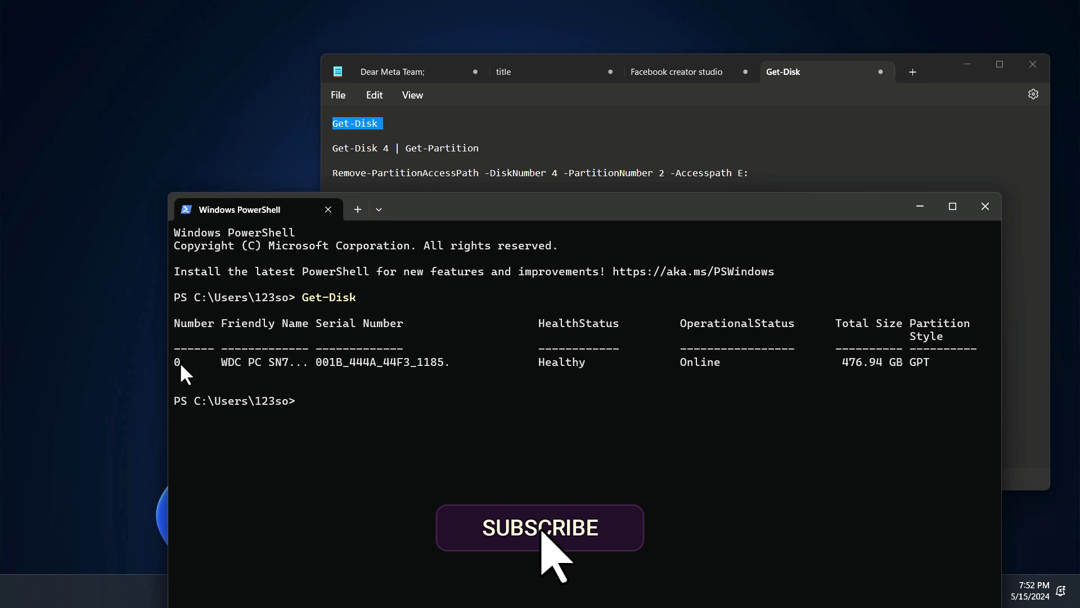
- Copy and run Get-Disk 4 | Get-Partition from Notepad
left_click(435, 147)
triple_click(434, 146)
right_click(434, 145)
left_click(464, 218)
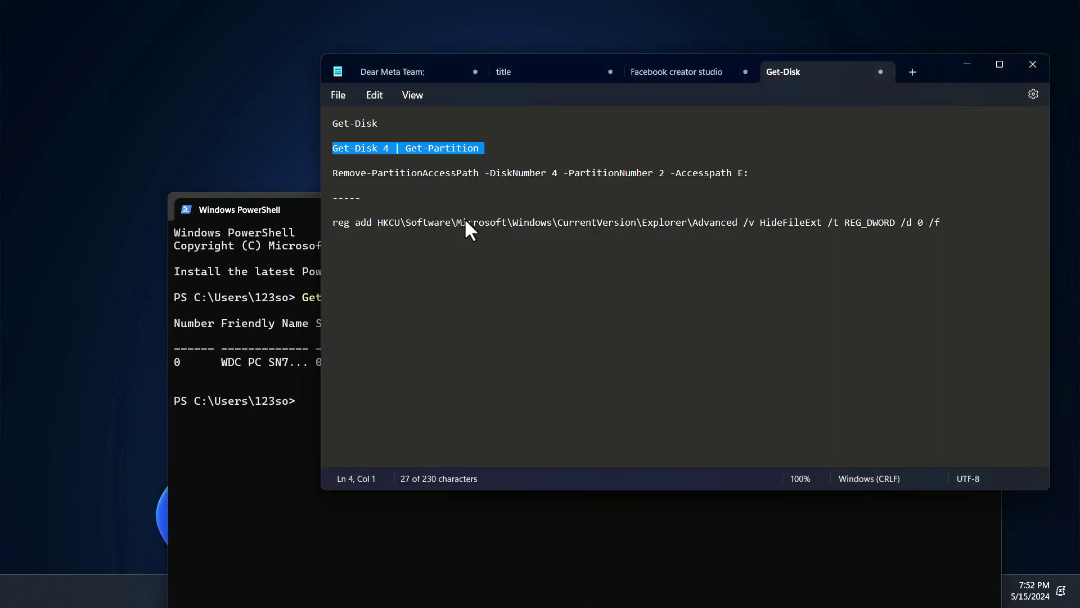
left_click(256, 428)
key("ctrl+v")
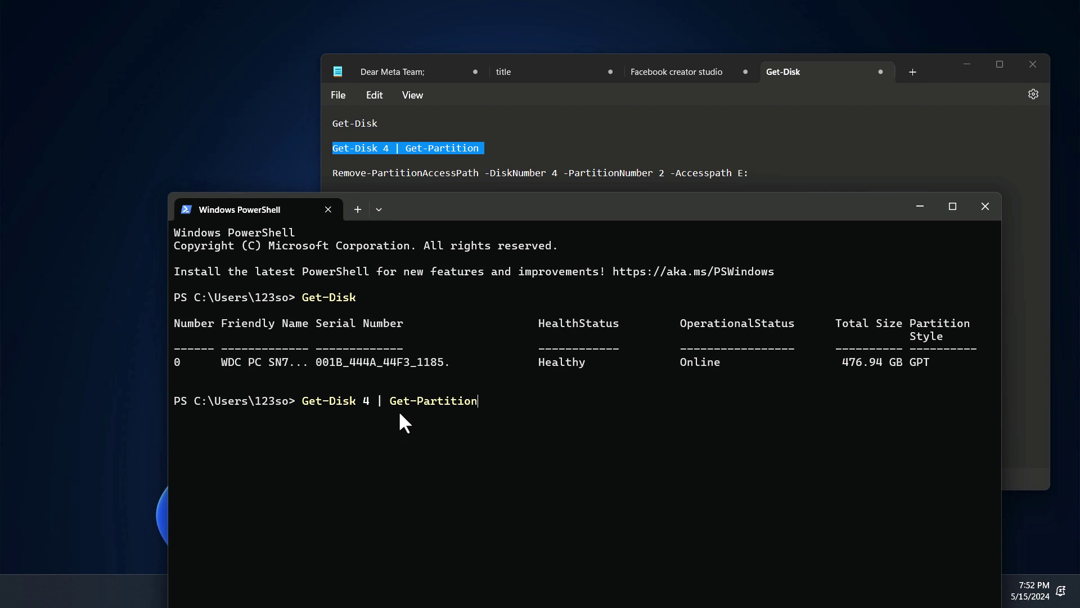
key("Return")
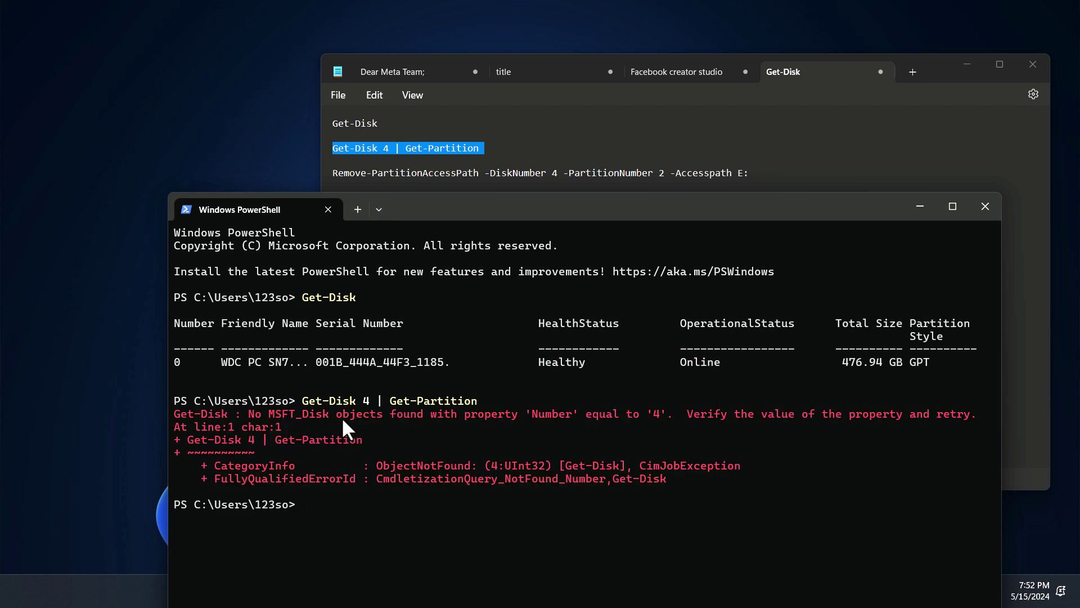
- Rerun the command as Get-Disk 0 | Get-Partition to list disk 0's partitions
key("Up")
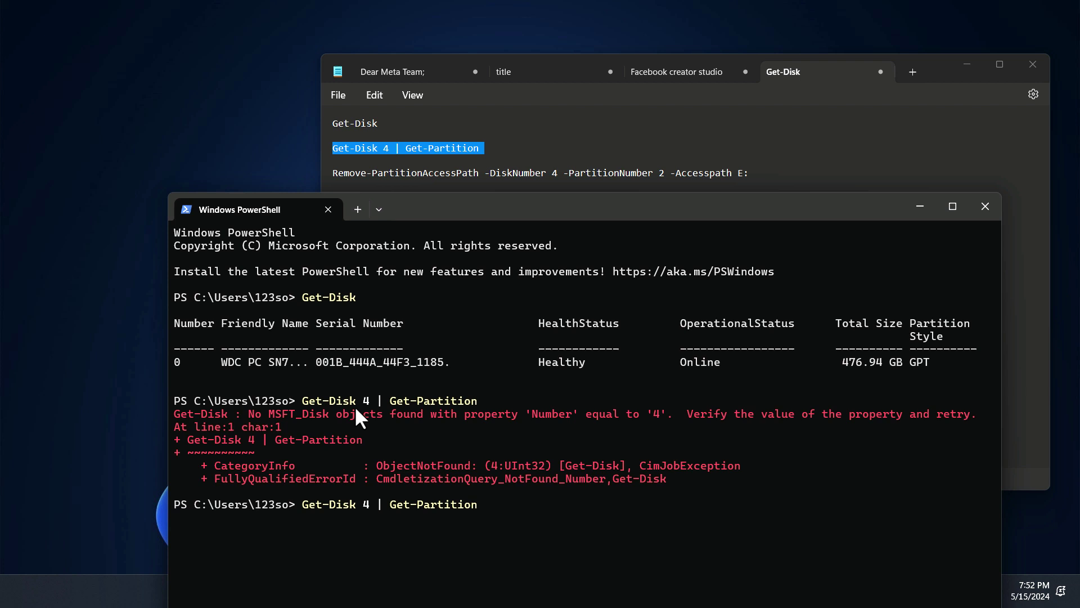
key("BackSpace")
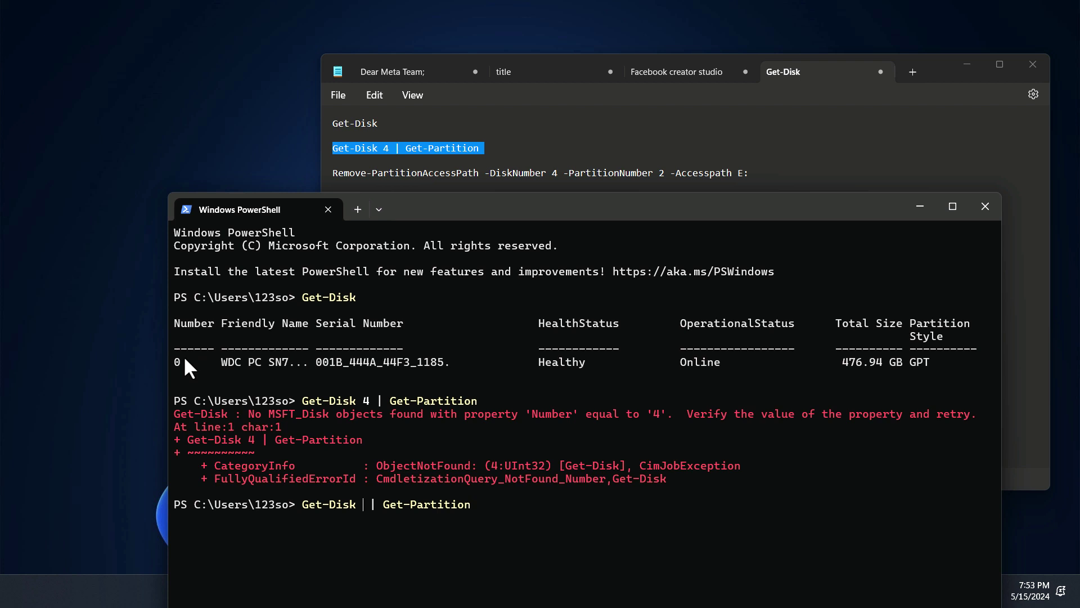
type("0")
key("Return")
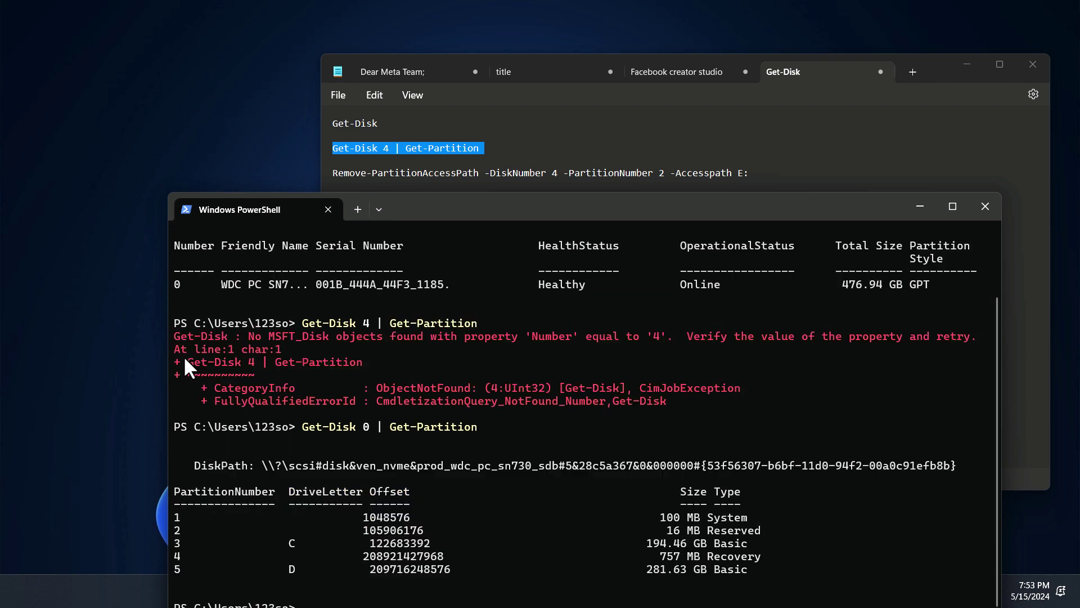
- Copy 'Remove-PartitionAccessPath -DiskNumber 4 -PartitionNumber 2 -Accesspath E:' from Notepad into the PowerShell prompt
left_click_drag(512, 209, 512, 108)
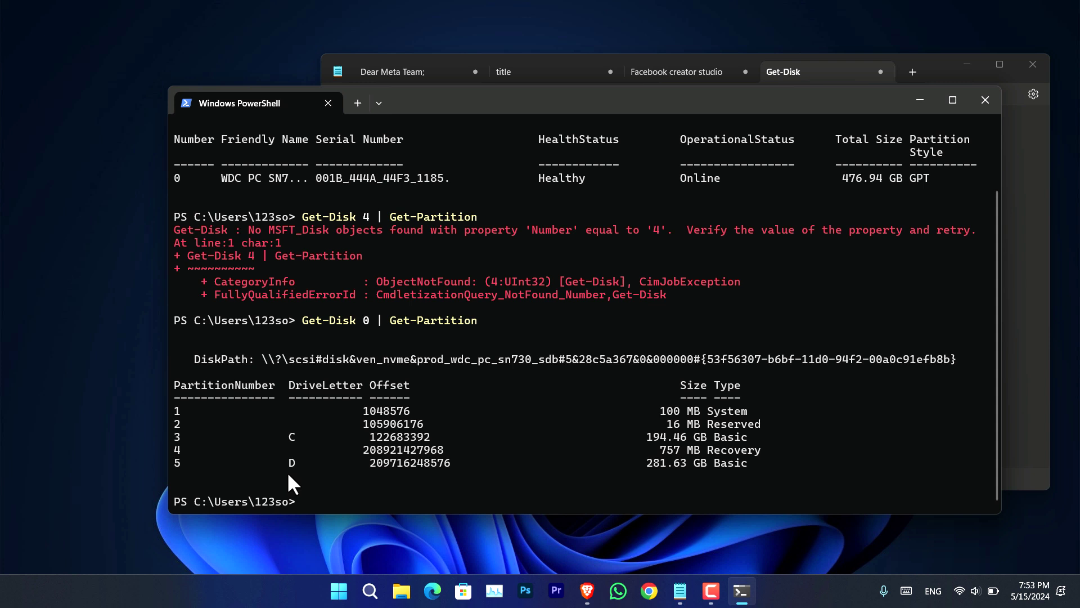
left_click(1030, 352)
left_click(584, 248)
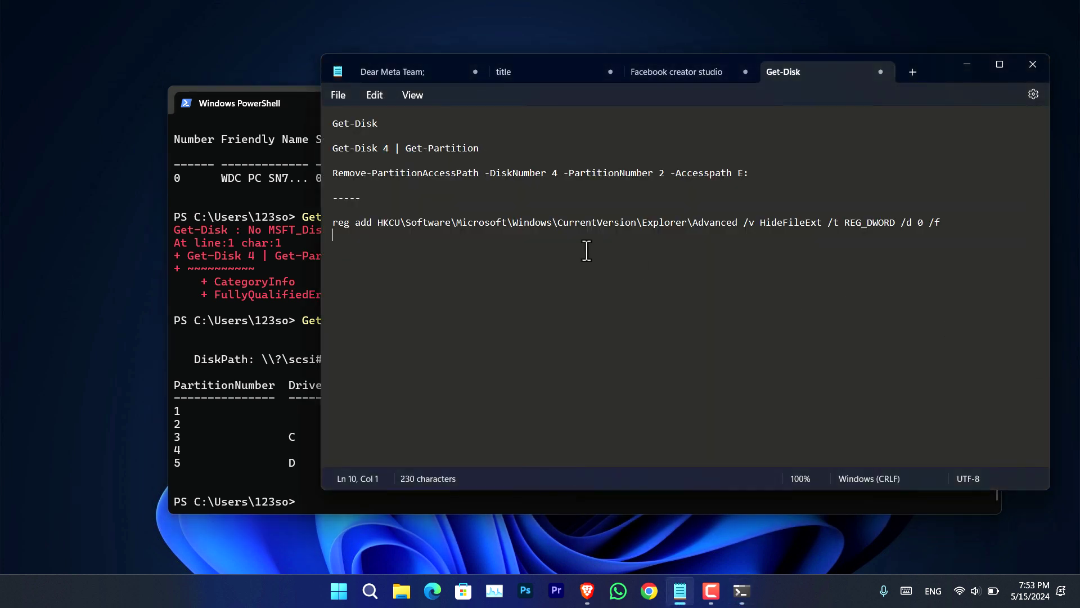
triple_click(473, 172)
right_click(474, 180)
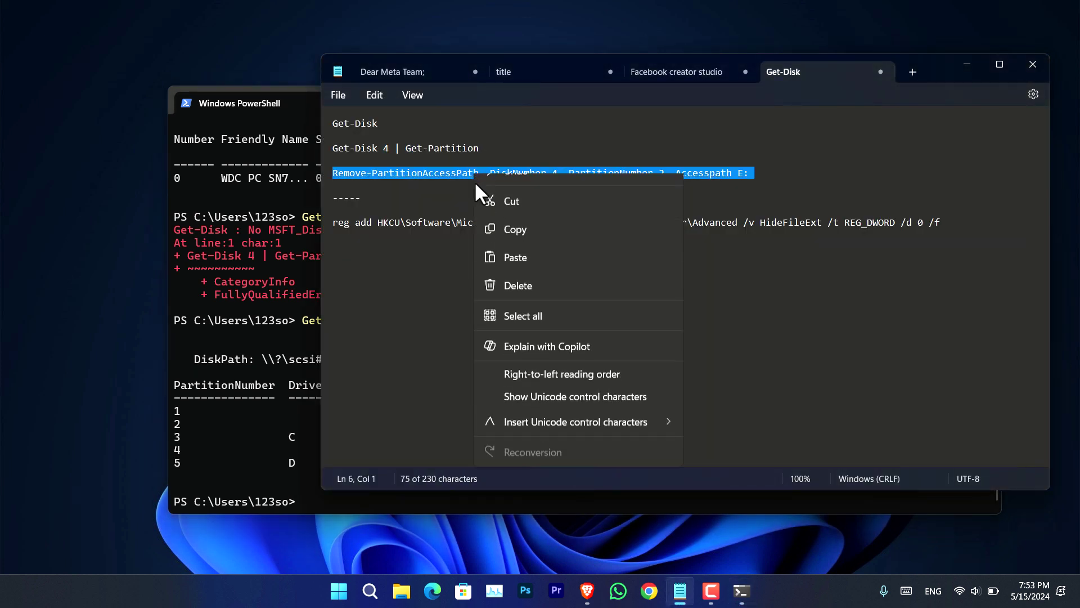
left_click(513, 248)
left_click(208, 435)
key("ctrl+v")
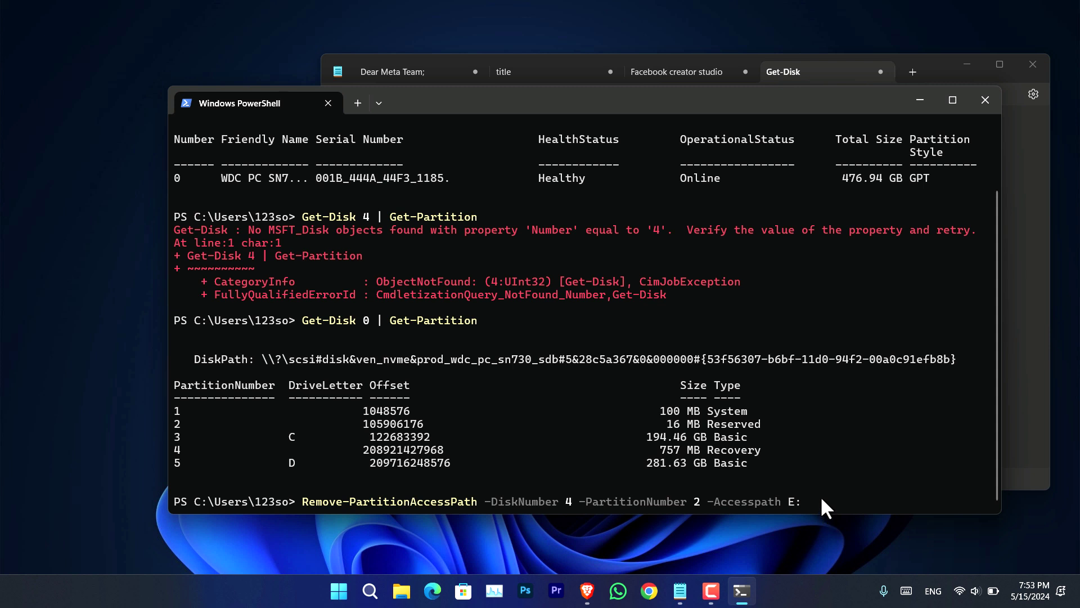
- Close PowerShell without running the removal command and minimize Notepad to reveal the desktop
left_click(982, 101)
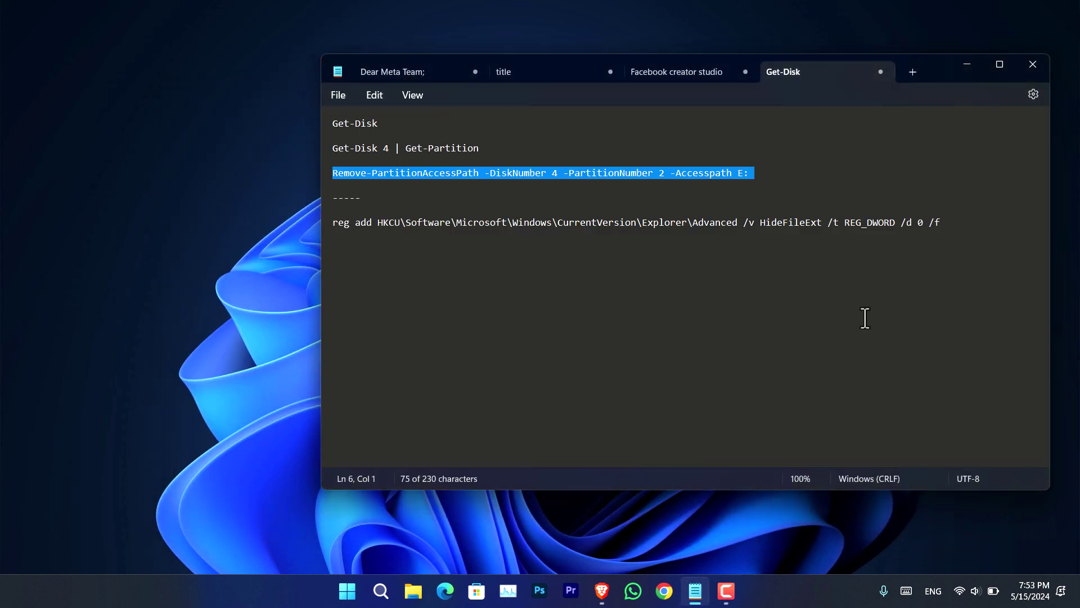
left_click(966, 66)
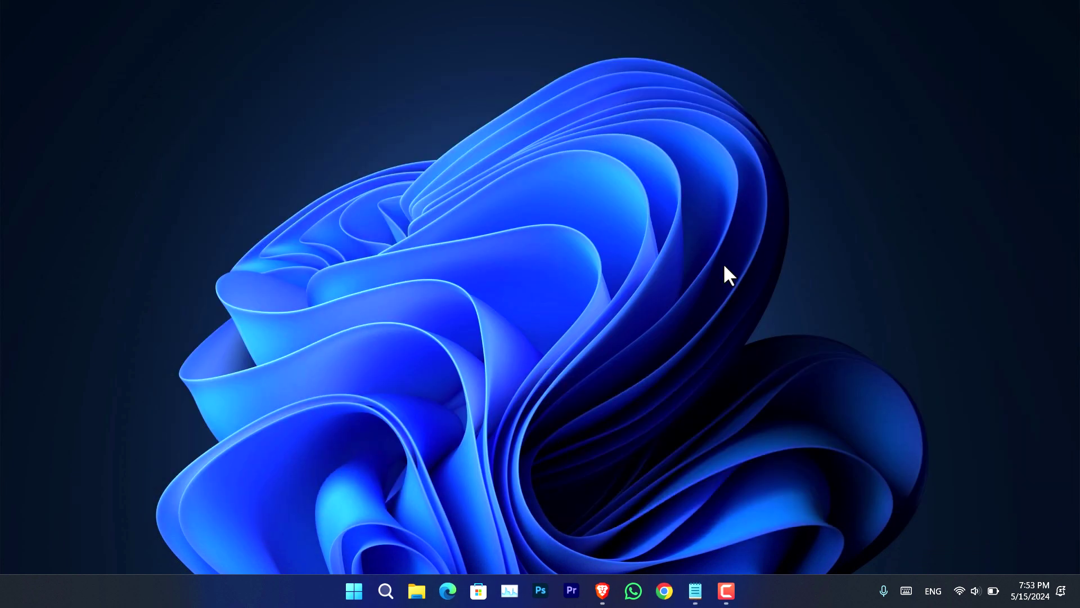